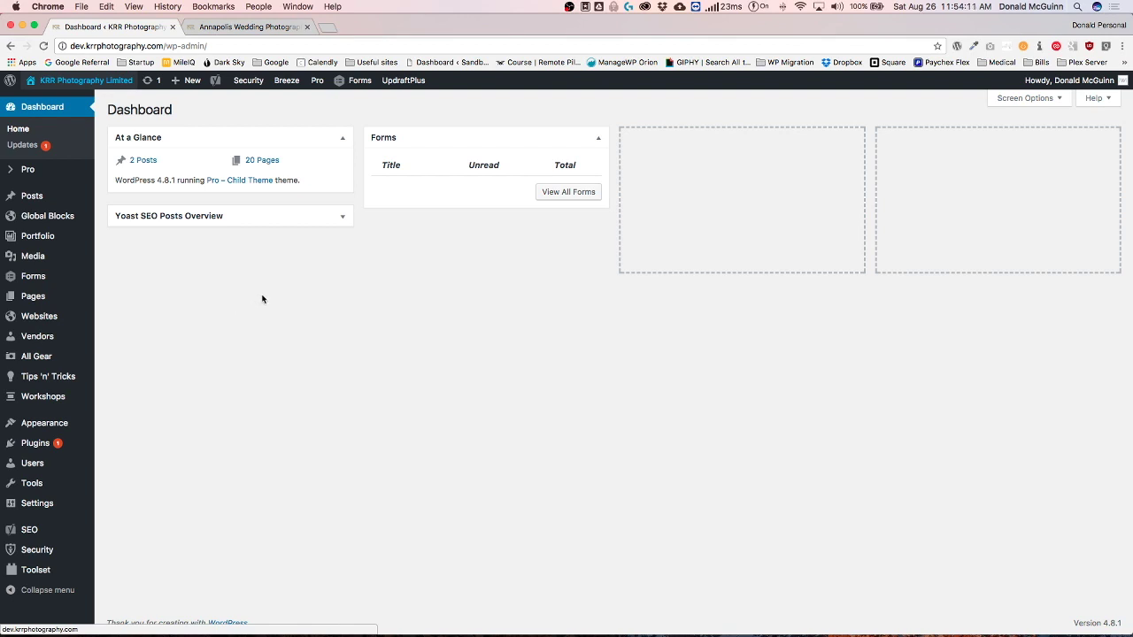
# Launch the Pro header builder from the dashboard and open the global Pages header for editing.
pyautogui.moveTo(317, 81)
pyautogui.click(320, 102)
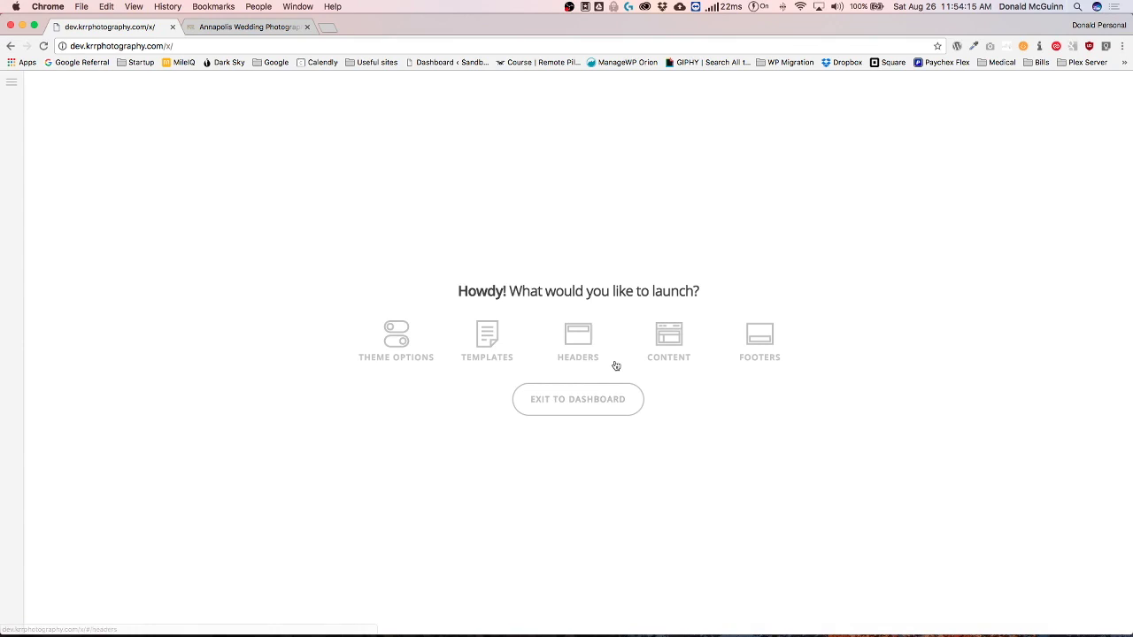
pyautogui.click(576, 338)
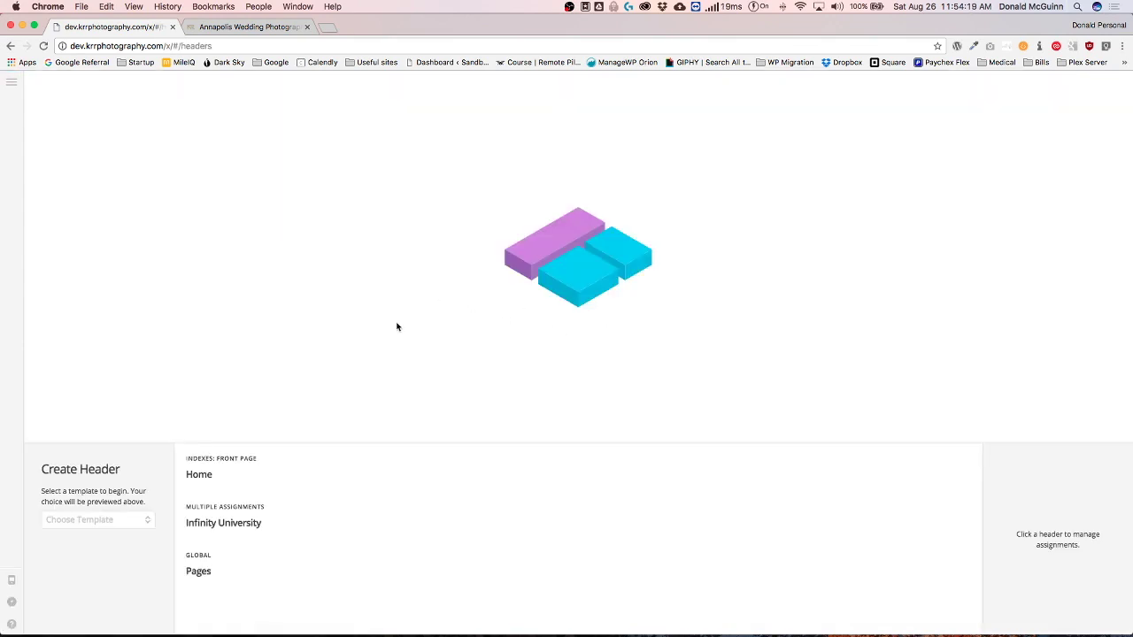
pyautogui.moveTo(399, 519)
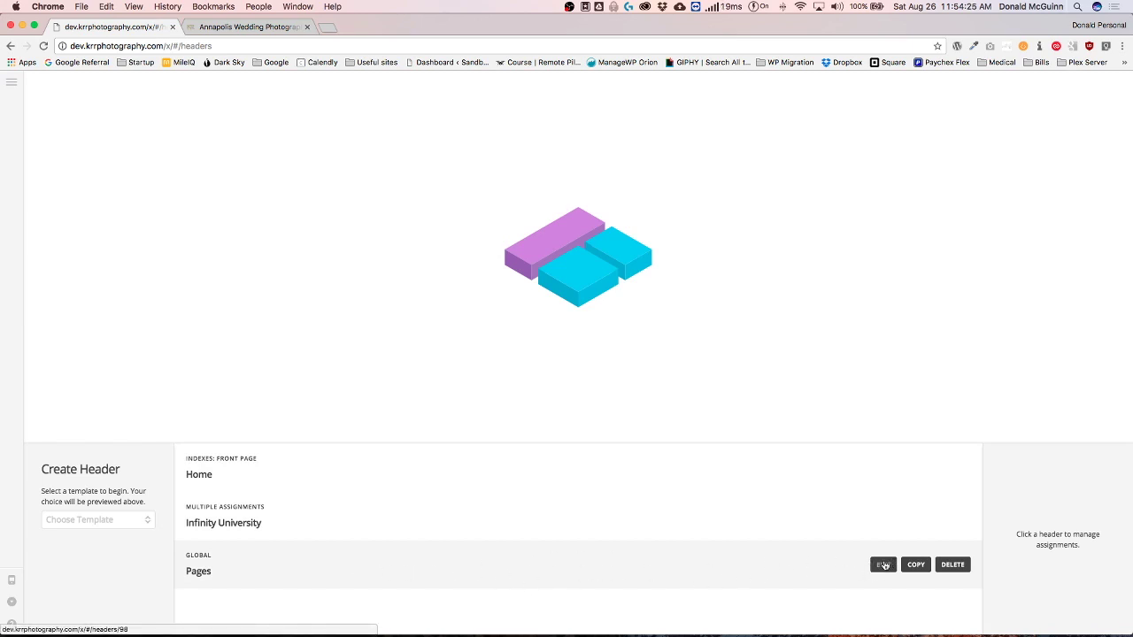
pyautogui.click(883, 565)
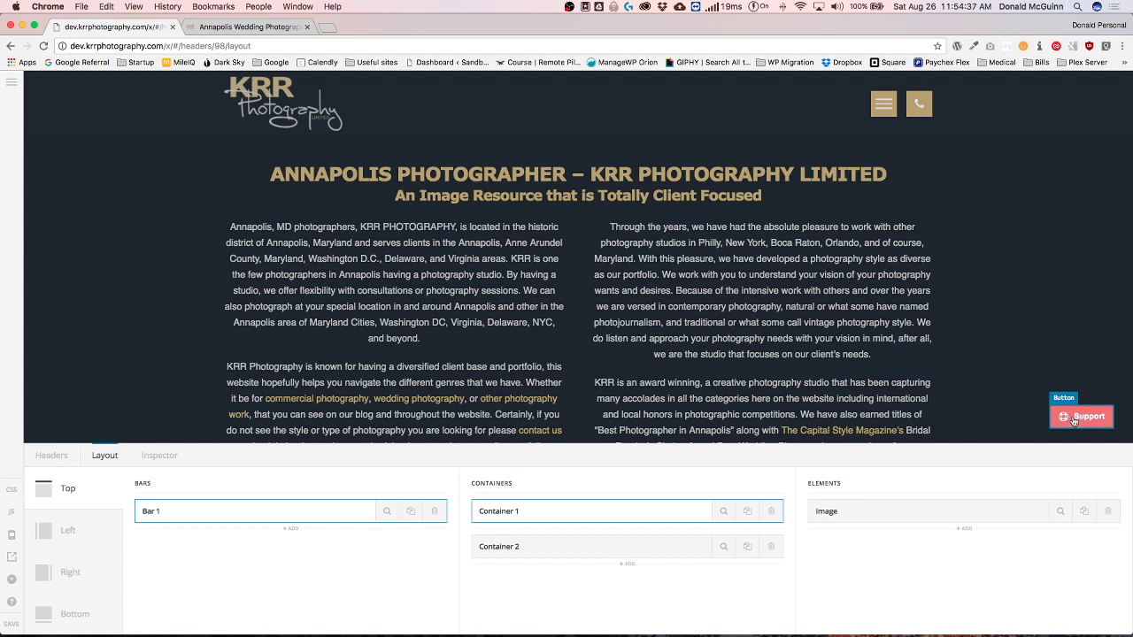
pyautogui.scroll(-10, 1018, 411)
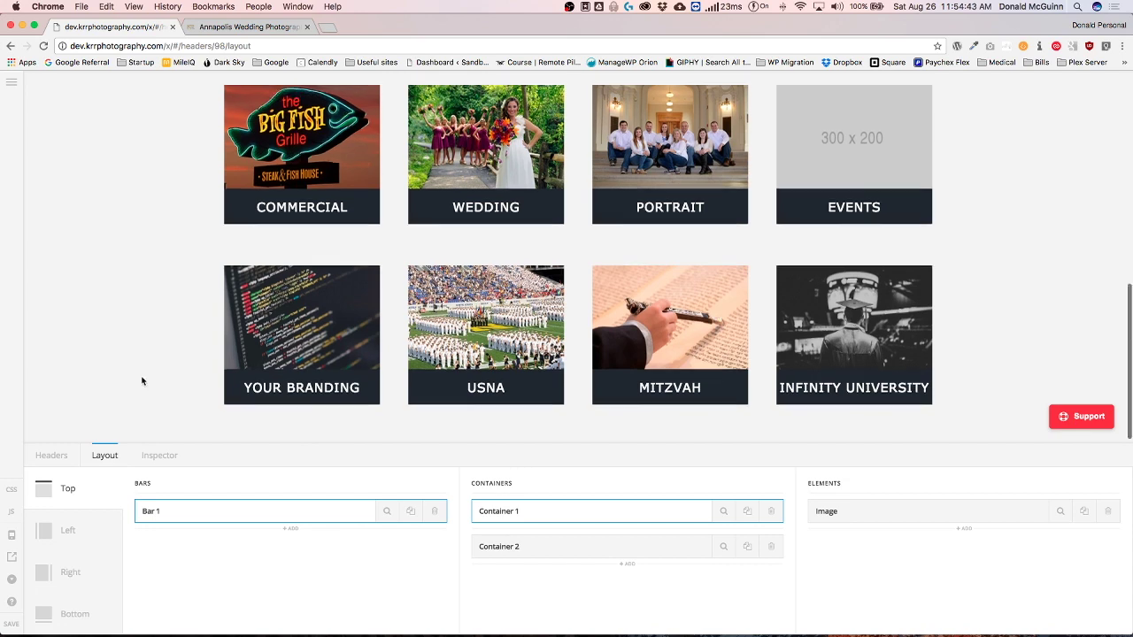
pyautogui.scroll(10, 145, 349)
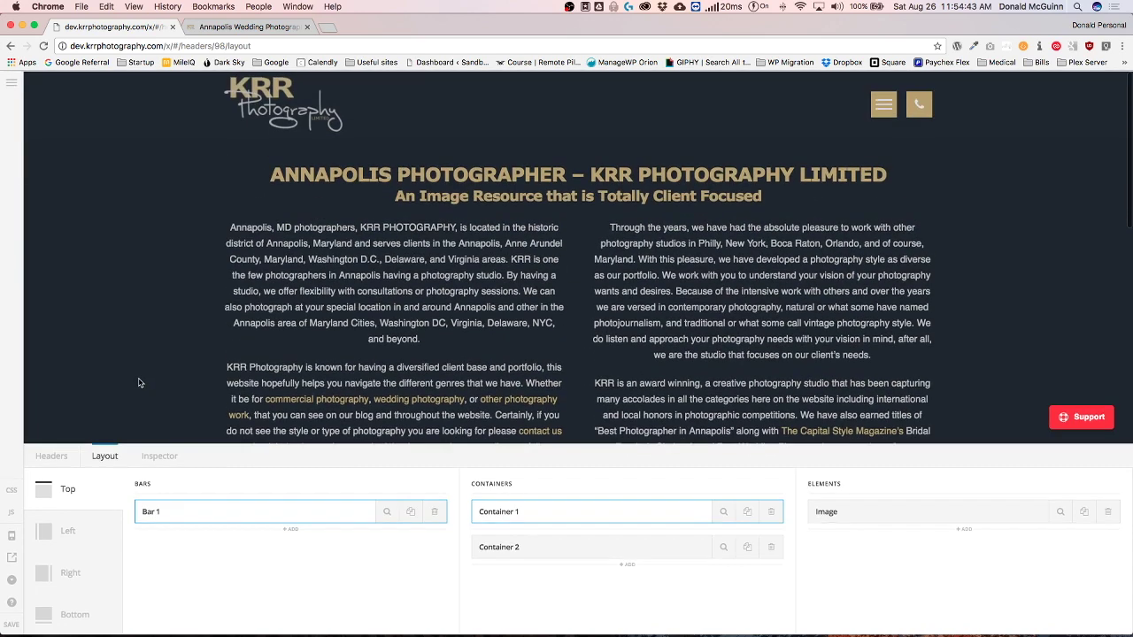
# Add a container with a Social element to the header's left bar.
pyautogui.click(68, 532)
pyautogui.click(298, 545)
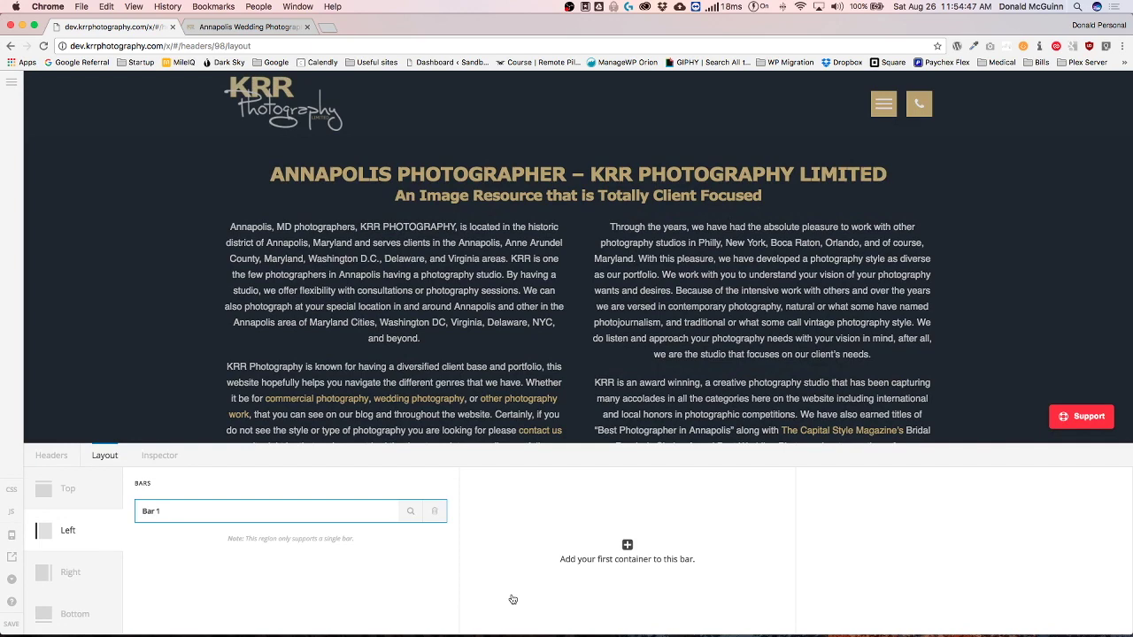
pyautogui.rightClick(619, 559)
pyautogui.click(626, 559)
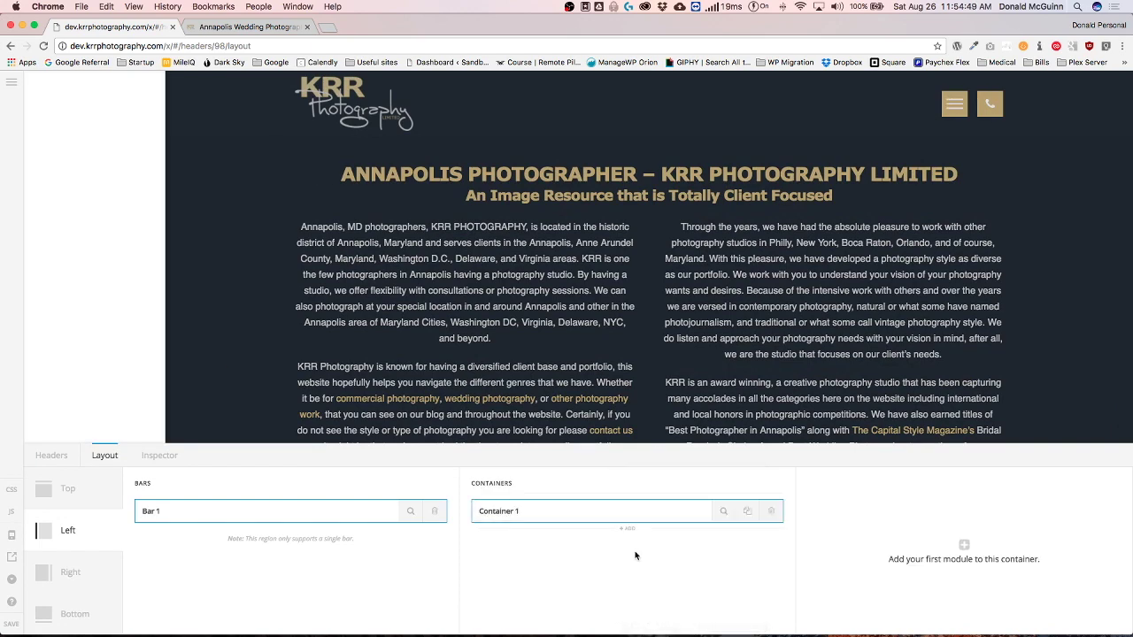
pyautogui.click(964, 544)
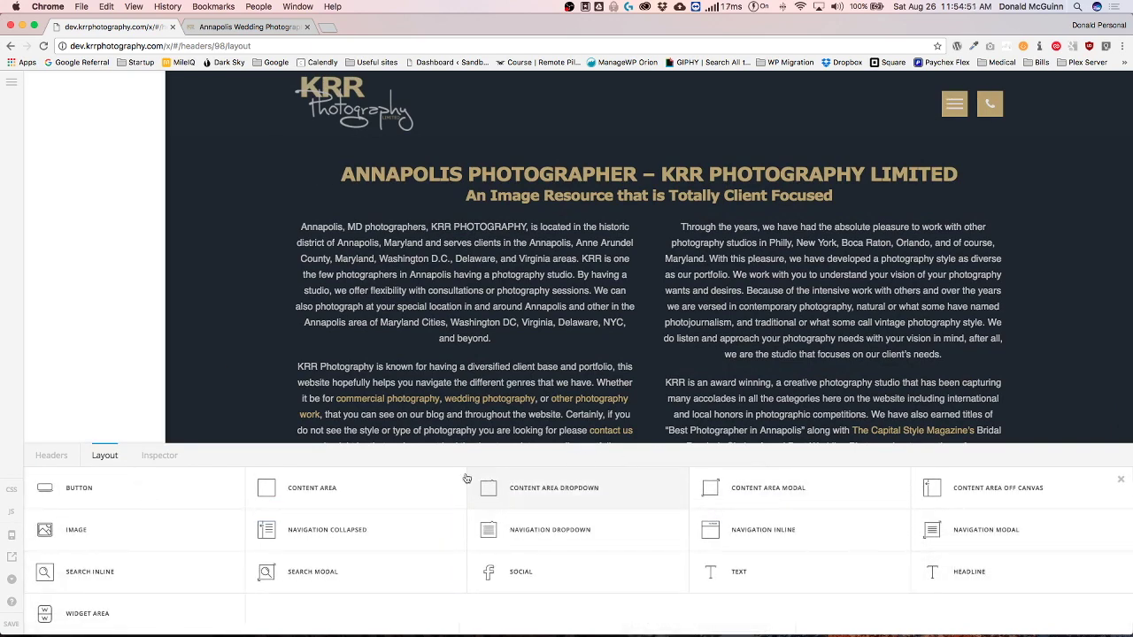
pyautogui.click(510, 574)
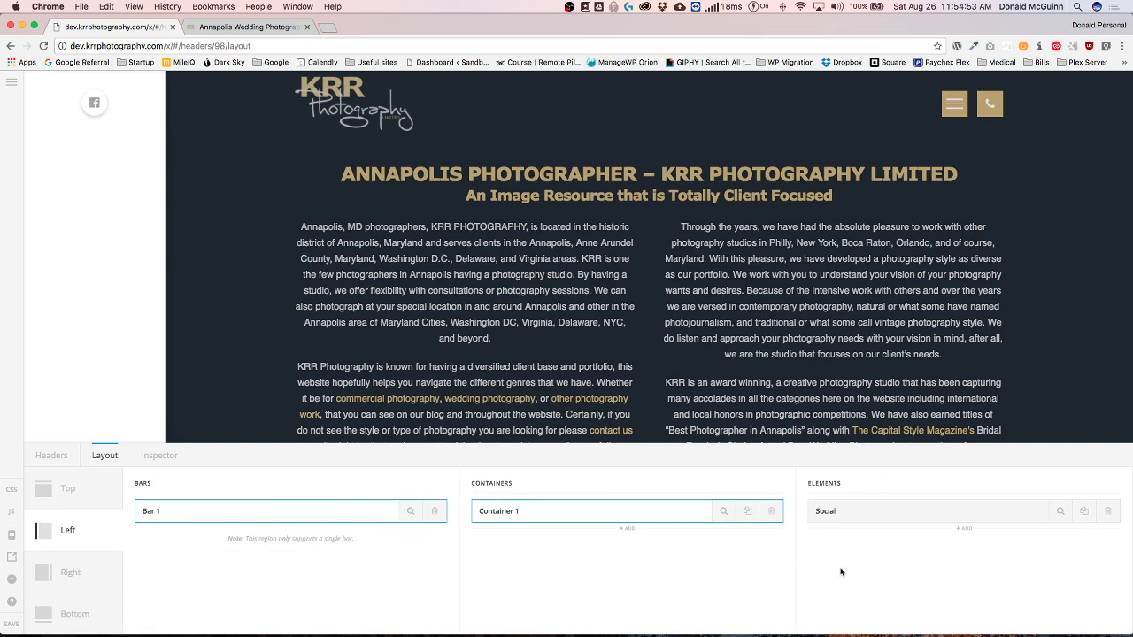
# Set the Social element's base background to the saved gold colour and its interaction background to the saved dark navy.
pyautogui.click(1060, 512)
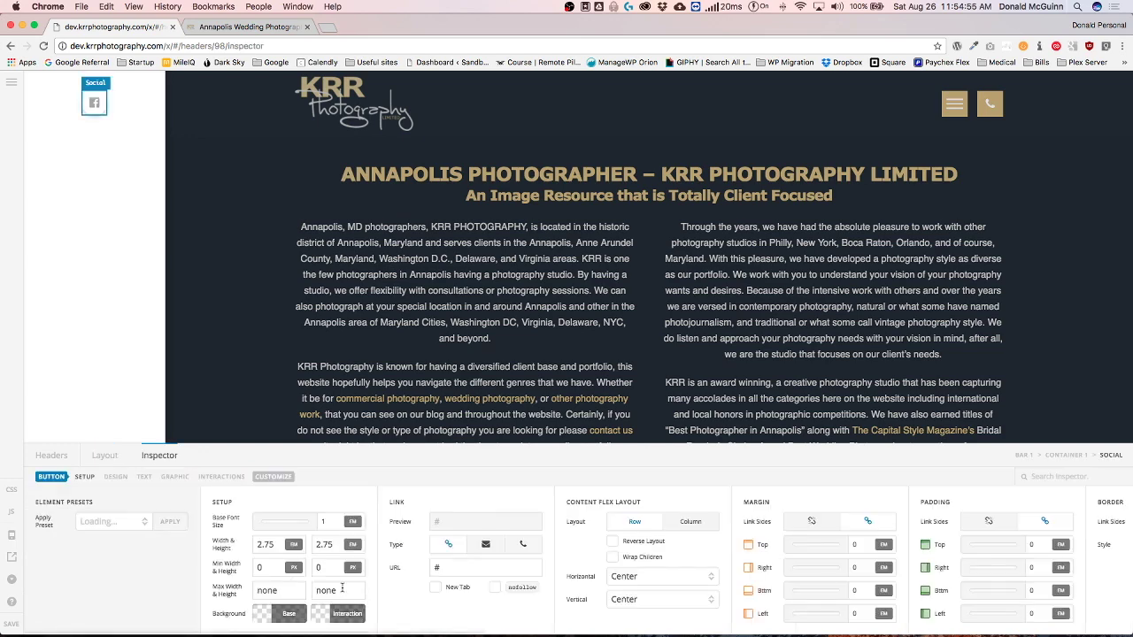
pyautogui.click(279, 618)
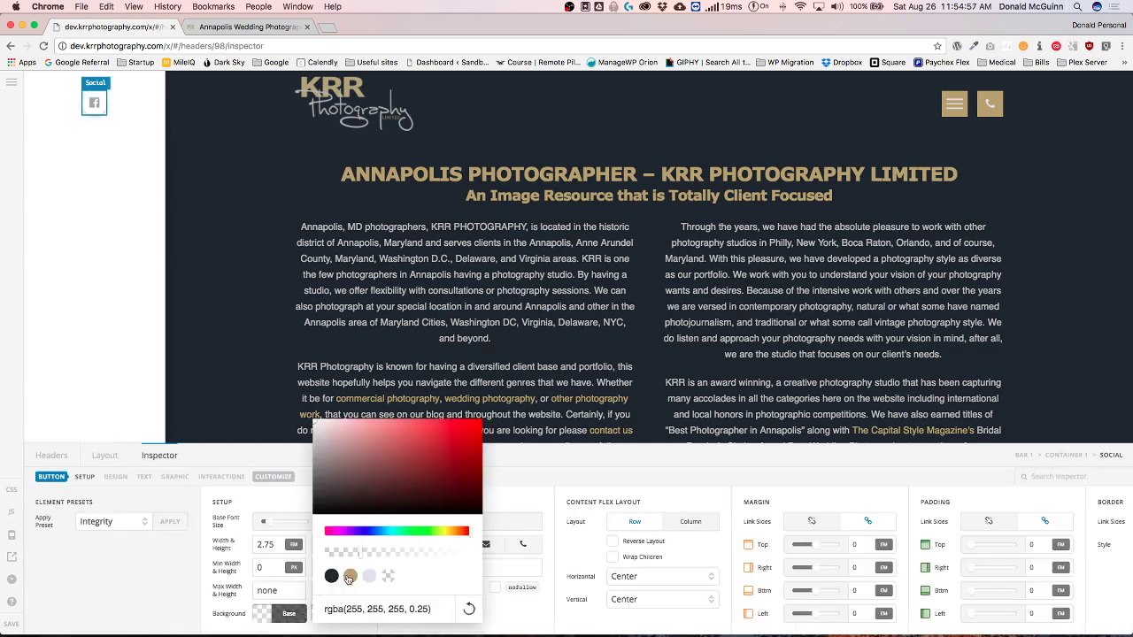
pyautogui.click(349, 577)
pyautogui.click(172, 590)
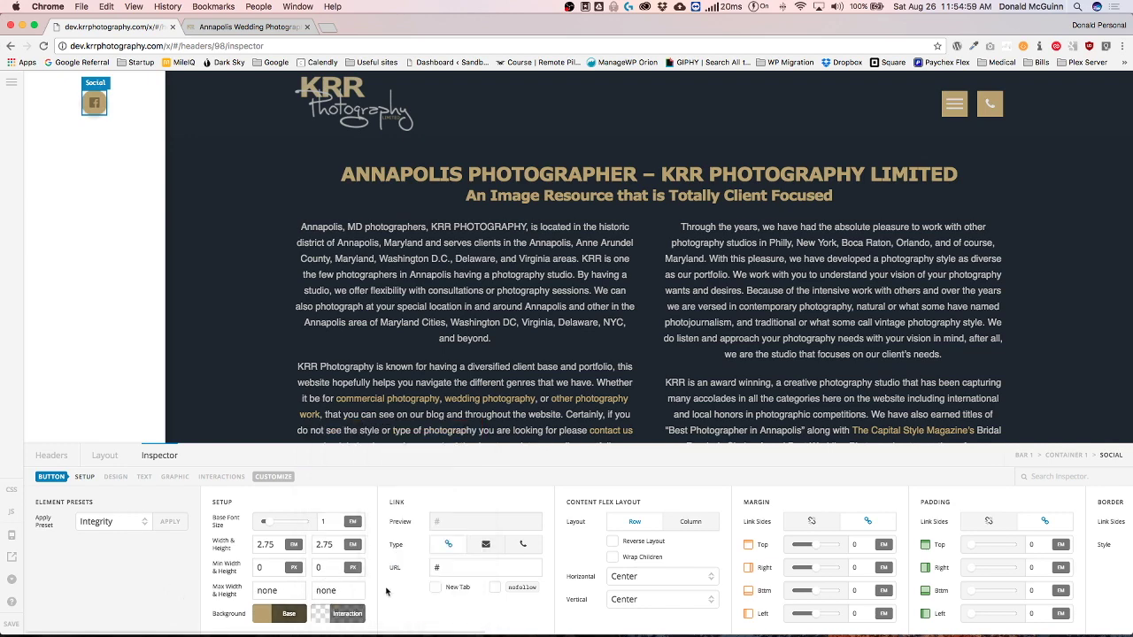
pyautogui.hscroll(2, 479, 606)
pyautogui.click(332, 614)
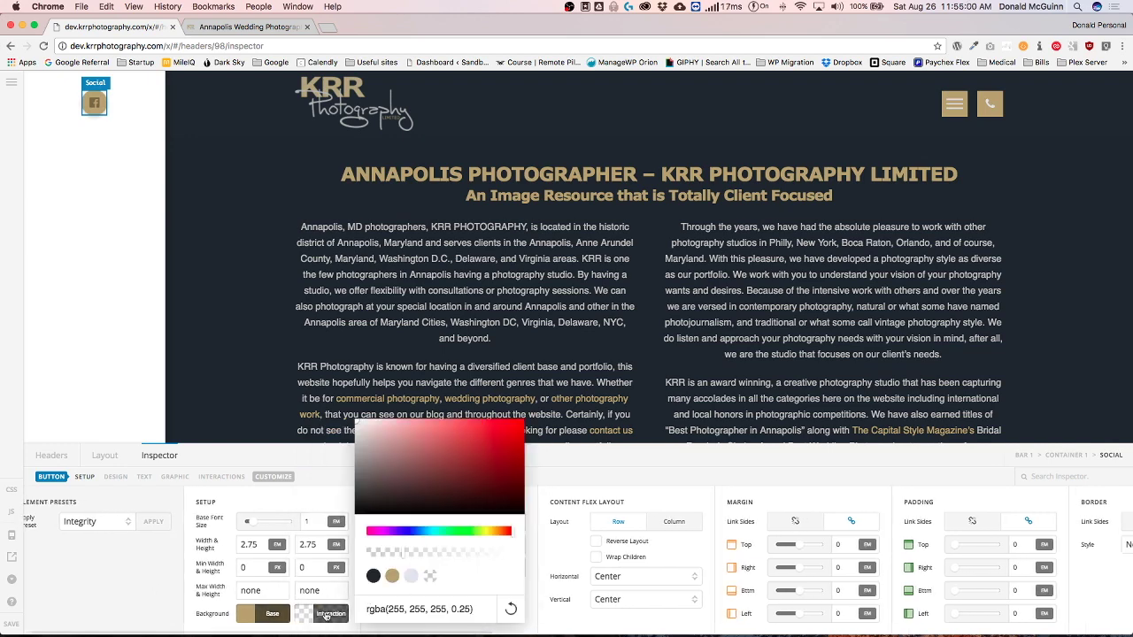
pyautogui.click(373, 576)
# Set the Social element's border radius to 0 on all corners and make both box shadow colours fully transparent.
pyautogui.hscroll(10, 542, 588)
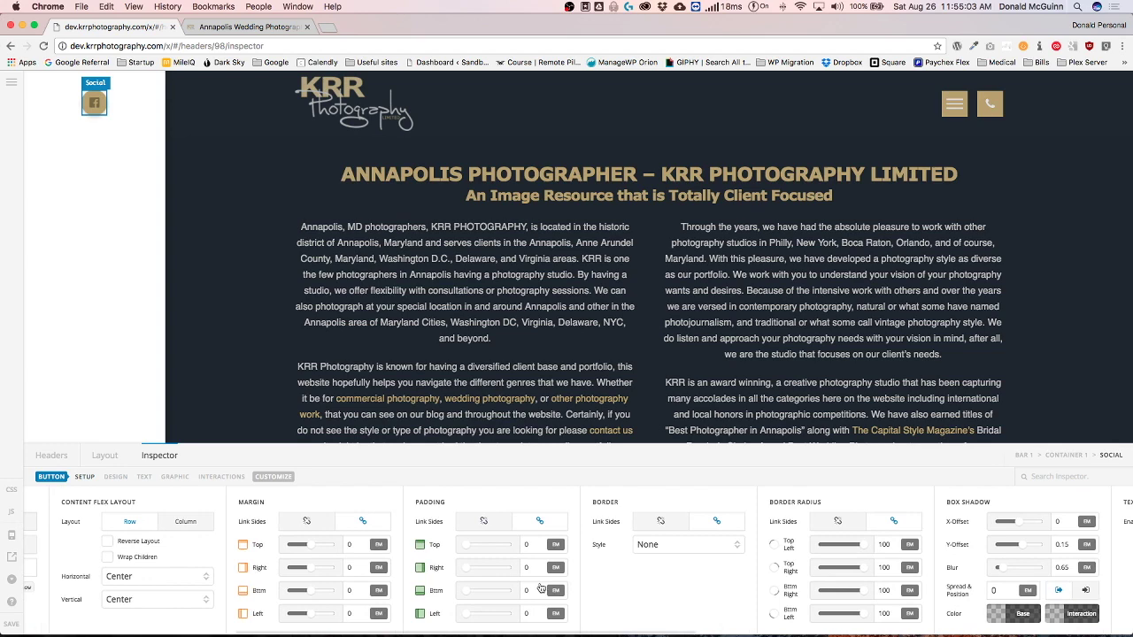
pyautogui.moveTo(540, 587); pyautogui.dragTo(496, 588)
pyautogui.hscroll(3, 499, 607)
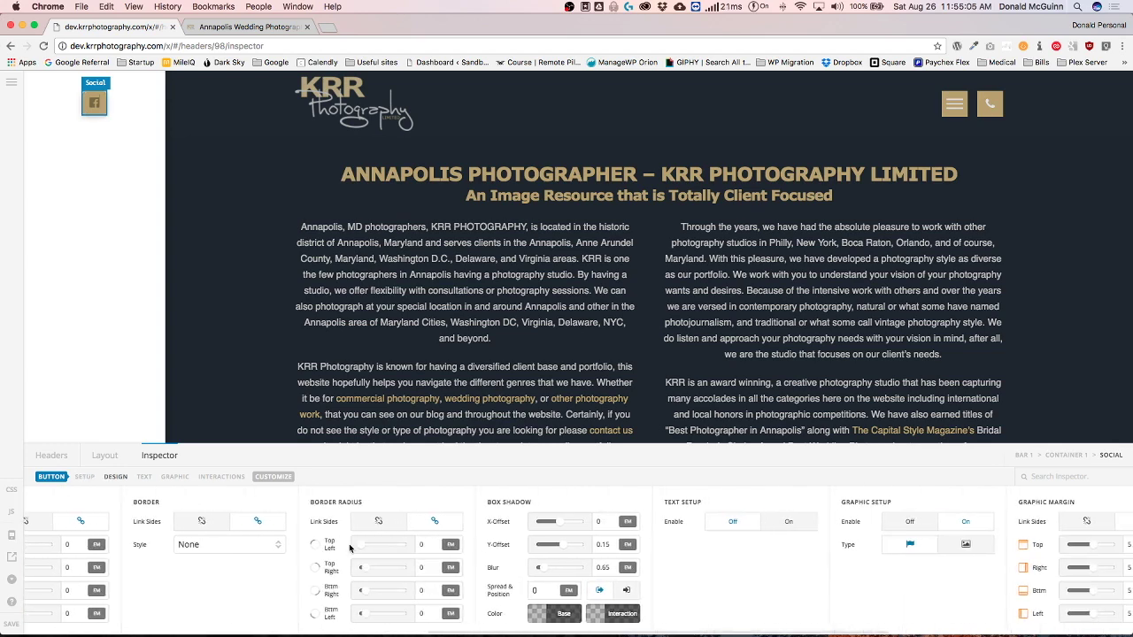
pyautogui.click(571, 615)
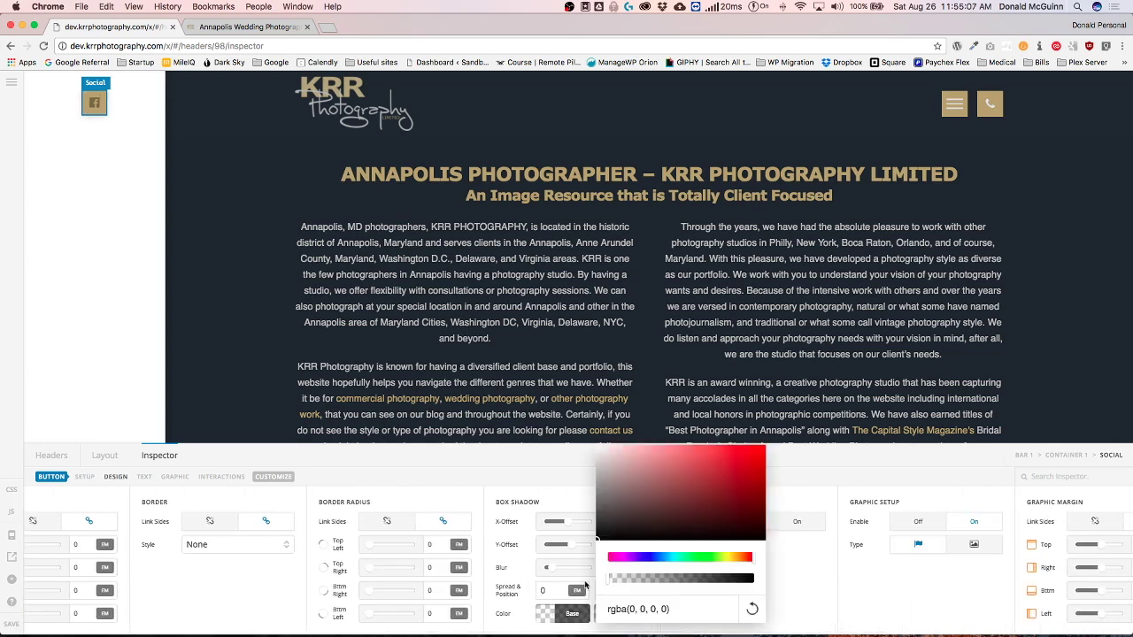
pyautogui.click(573, 615)
pyautogui.click(632, 614)
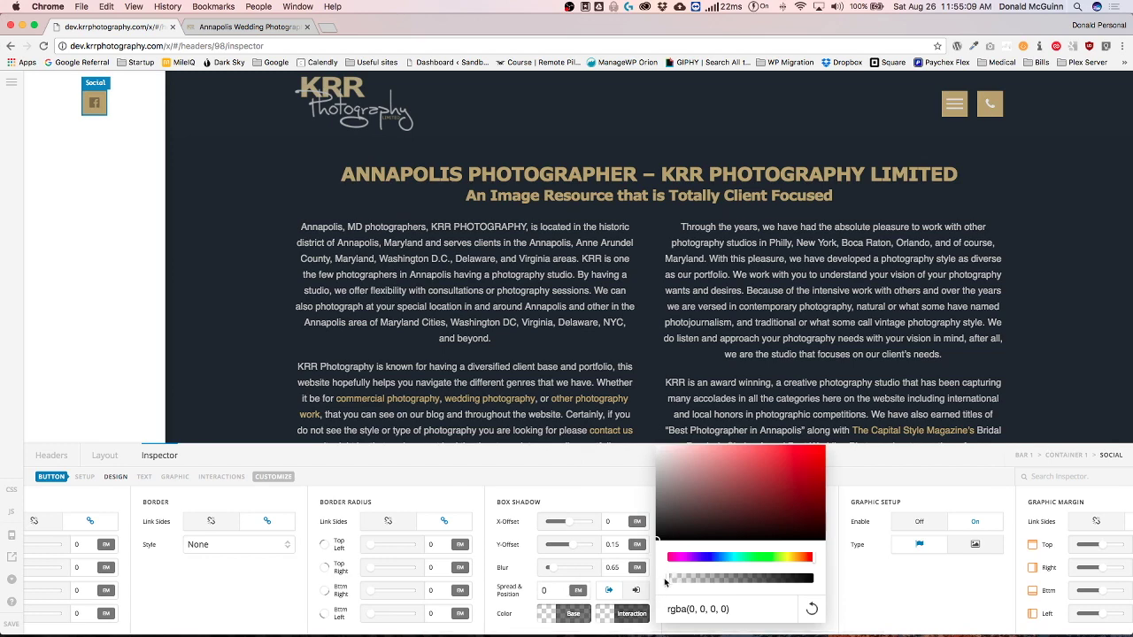
pyautogui.click(856, 581)
pyautogui.hscroll(10, 668, 605)
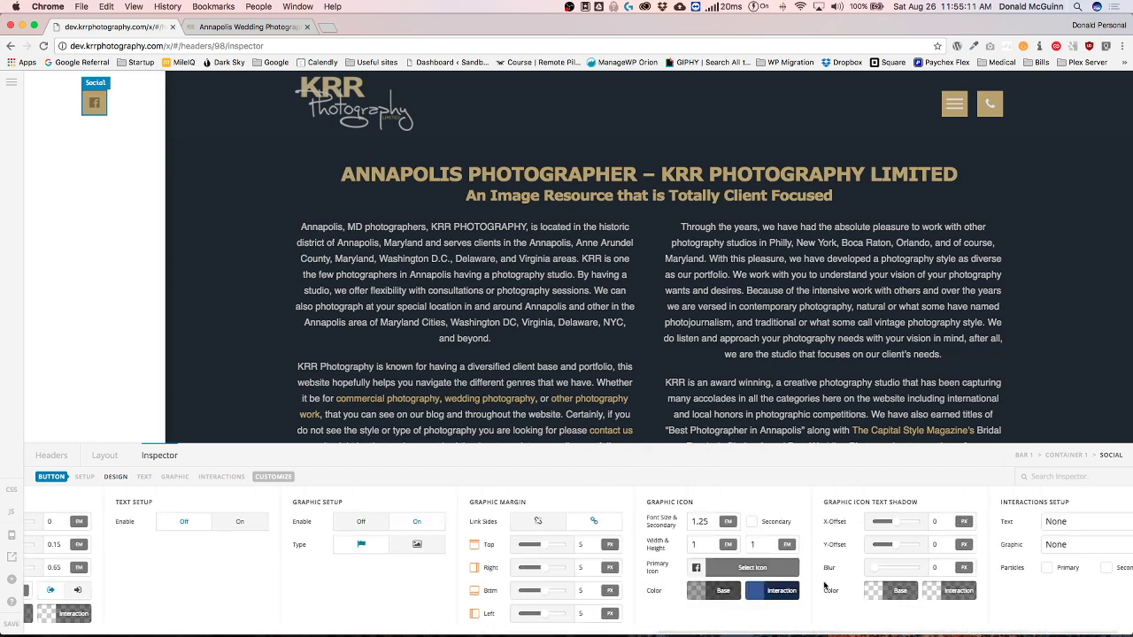
# Set the Social icon's base colour to the saved dark navy and its interaction colour to the saved light lavender.
pyautogui.click(680, 594)
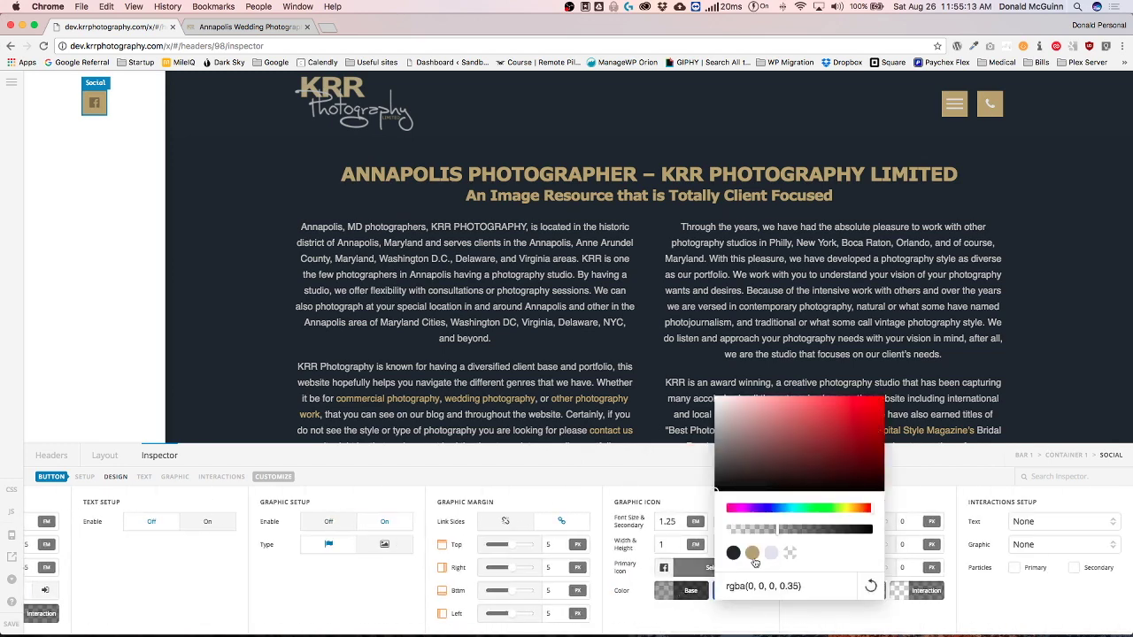
pyautogui.click(733, 553)
pyautogui.click(510, 493)
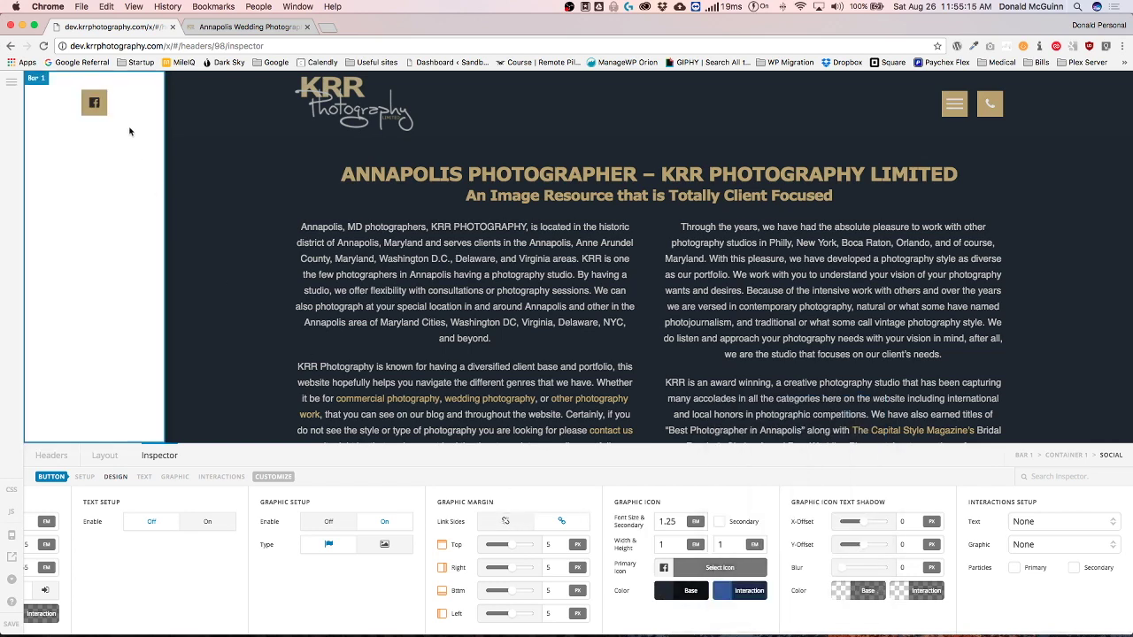
pyautogui.click(754, 595)
pyautogui.click(830, 553)
pyautogui.click(579, 462)
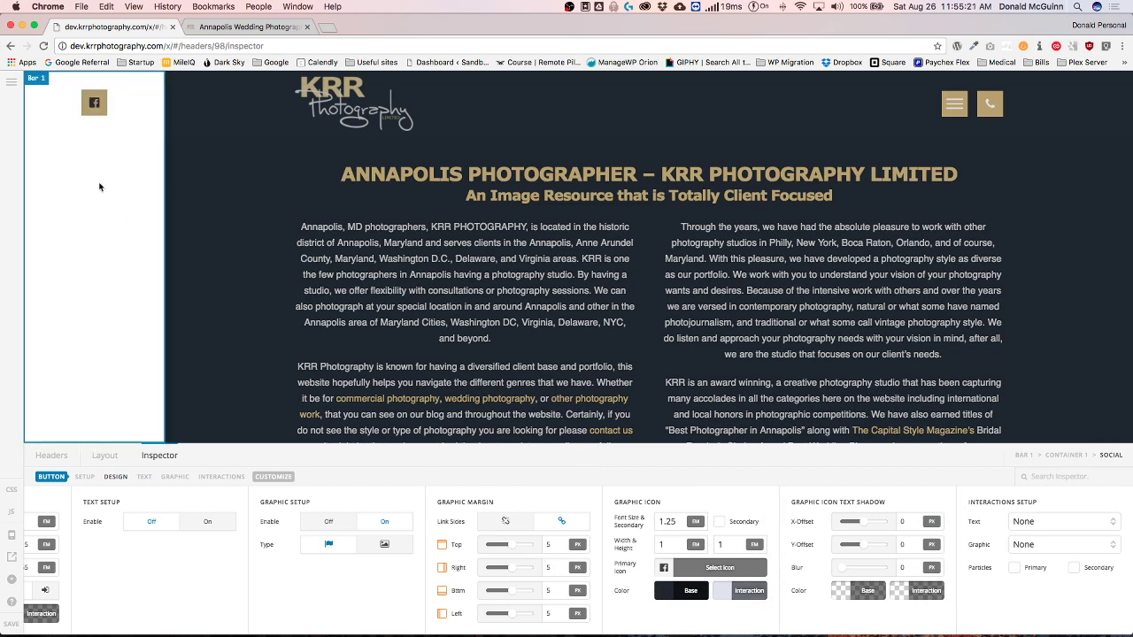
# Change the Social element's icon to the plain Facebook "f" and duplicate the element twice in the left bar's container.
pyautogui.click(711, 571)
pyautogui.click(875, 445)
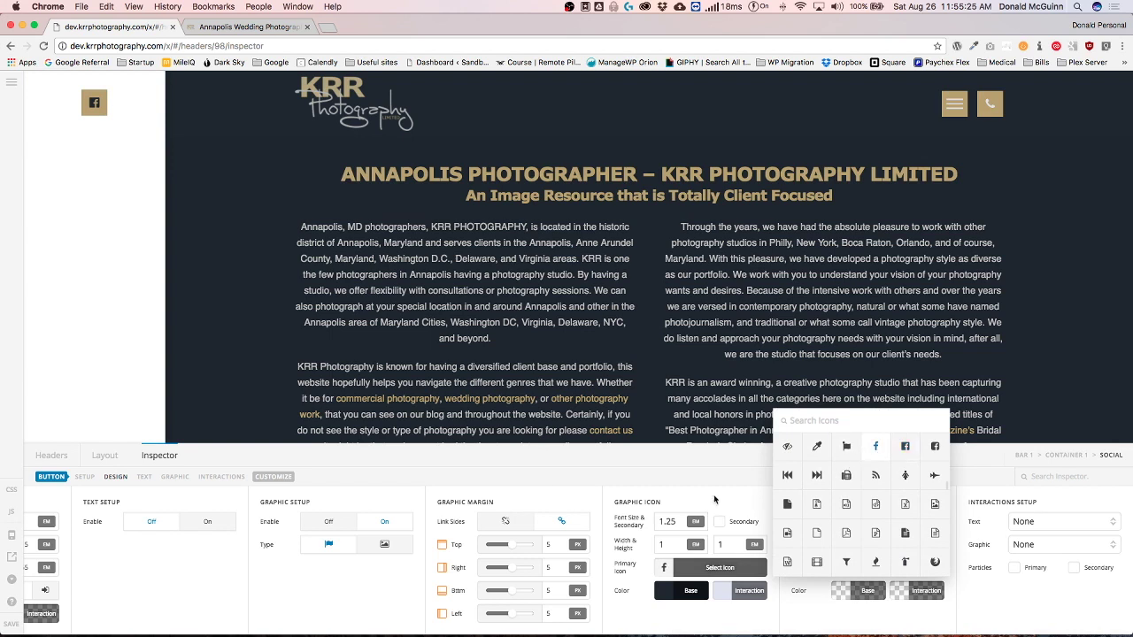
pyautogui.click(105, 456)
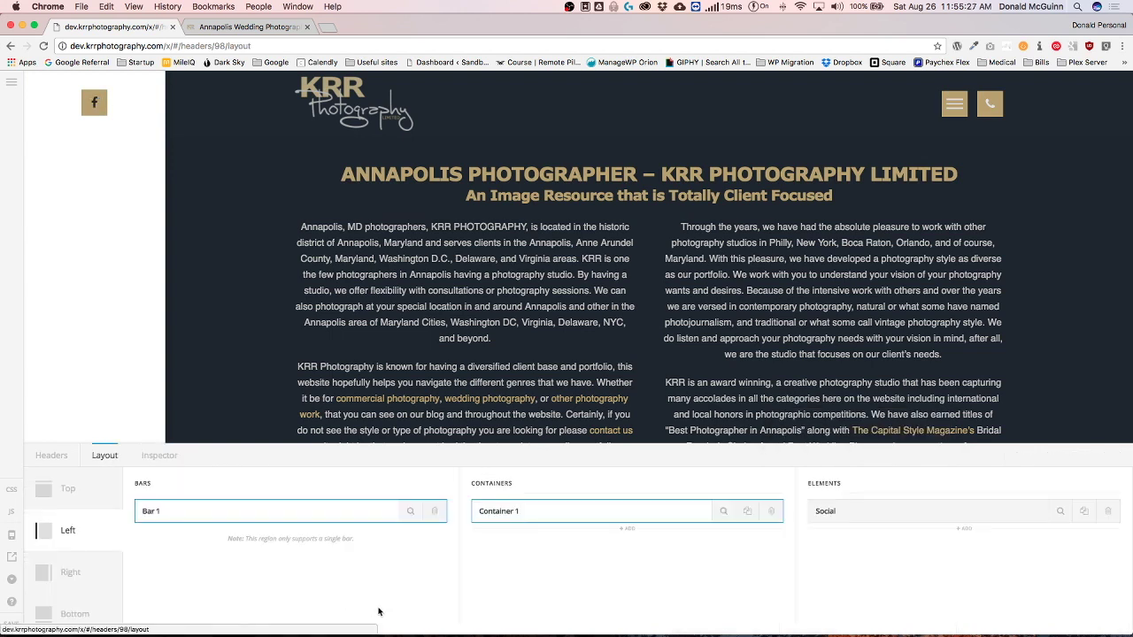
pyautogui.click(1083, 513)
pyautogui.click(1083, 514)
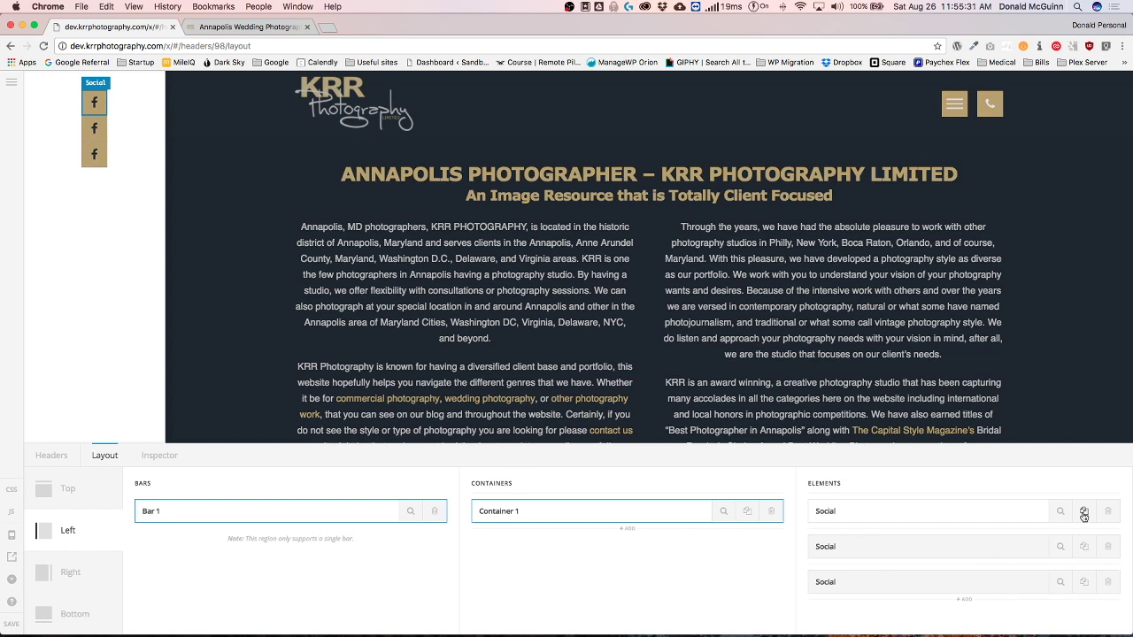
# Search the icons for "youtube" and give the second Social element the first YouTube icon.
pyautogui.click(1060, 548)
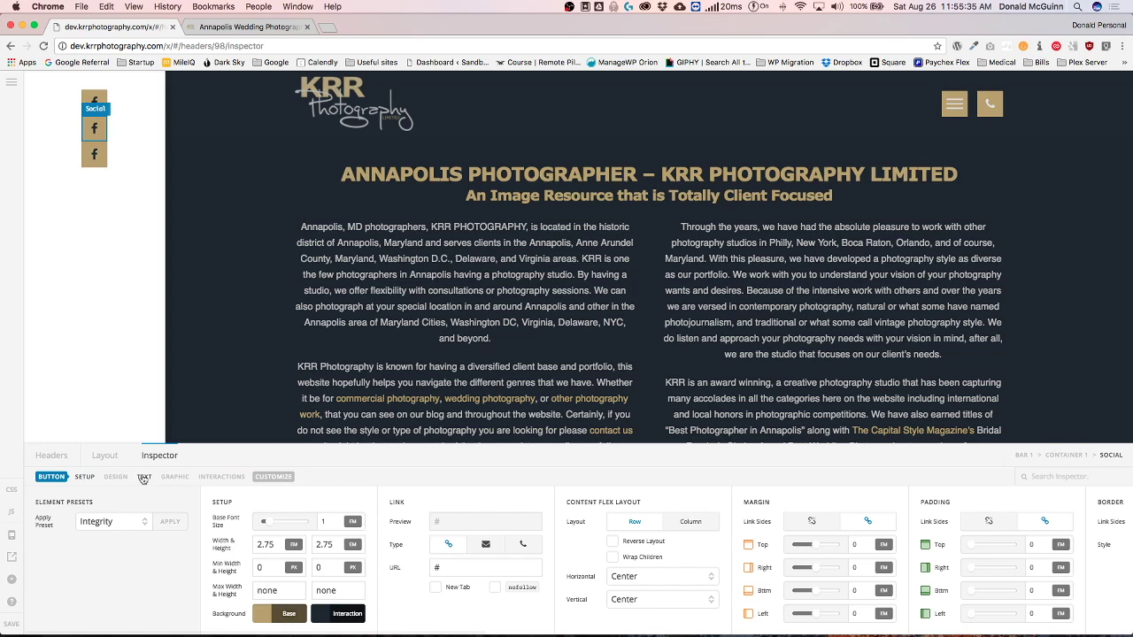
pyautogui.click(167, 479)
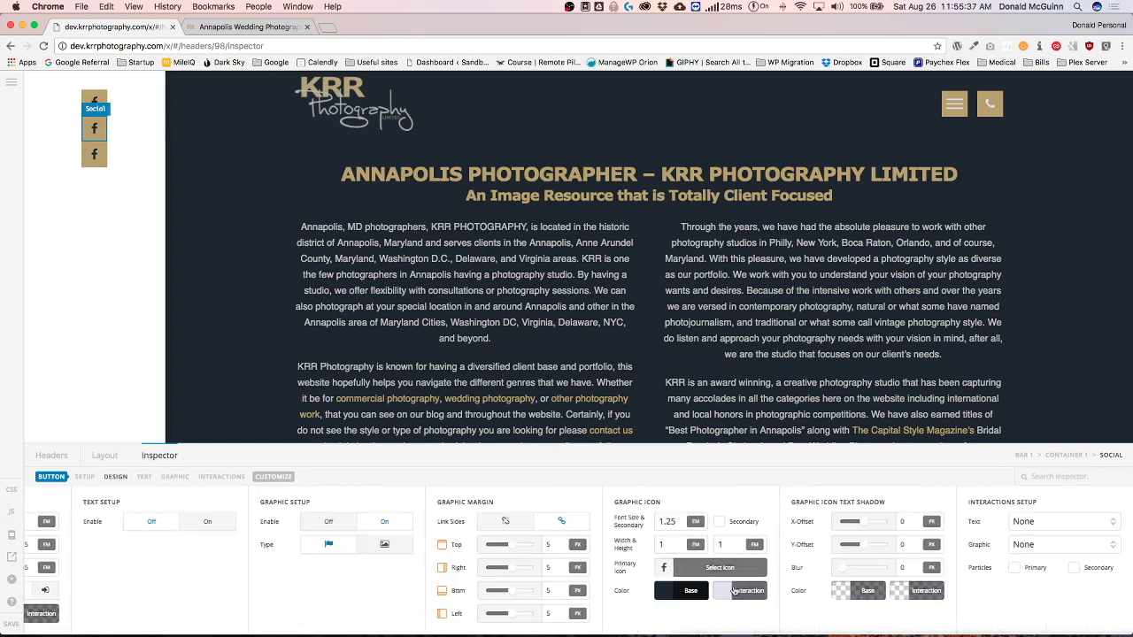
pyautogui.click(730, 568)
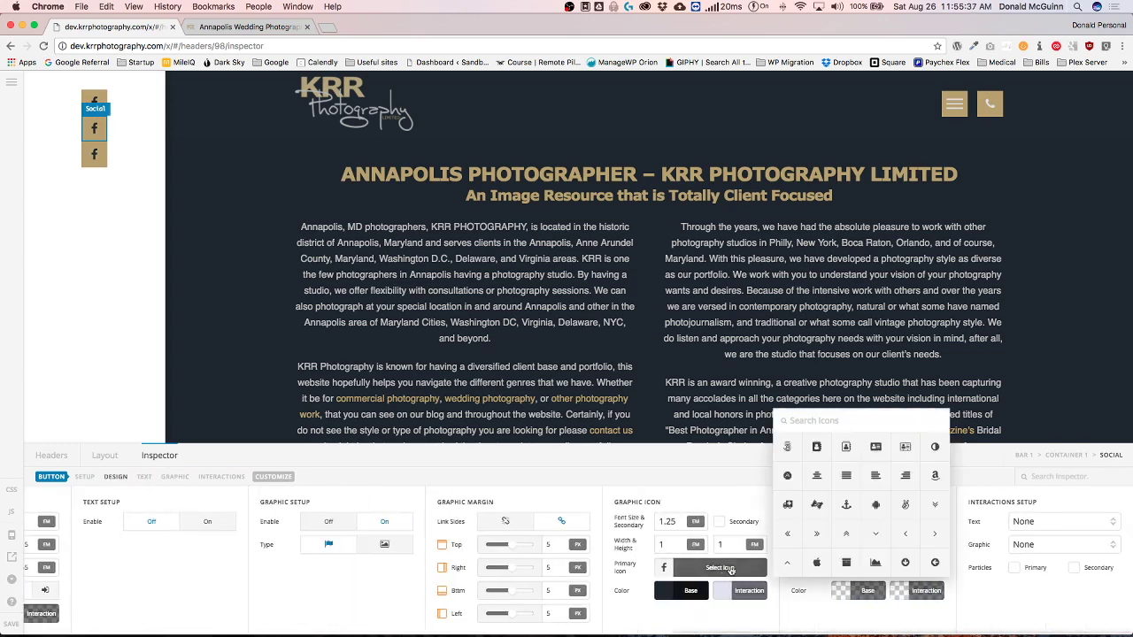
pyautogui.click(823, 420)
pyautogui.write('youtube')
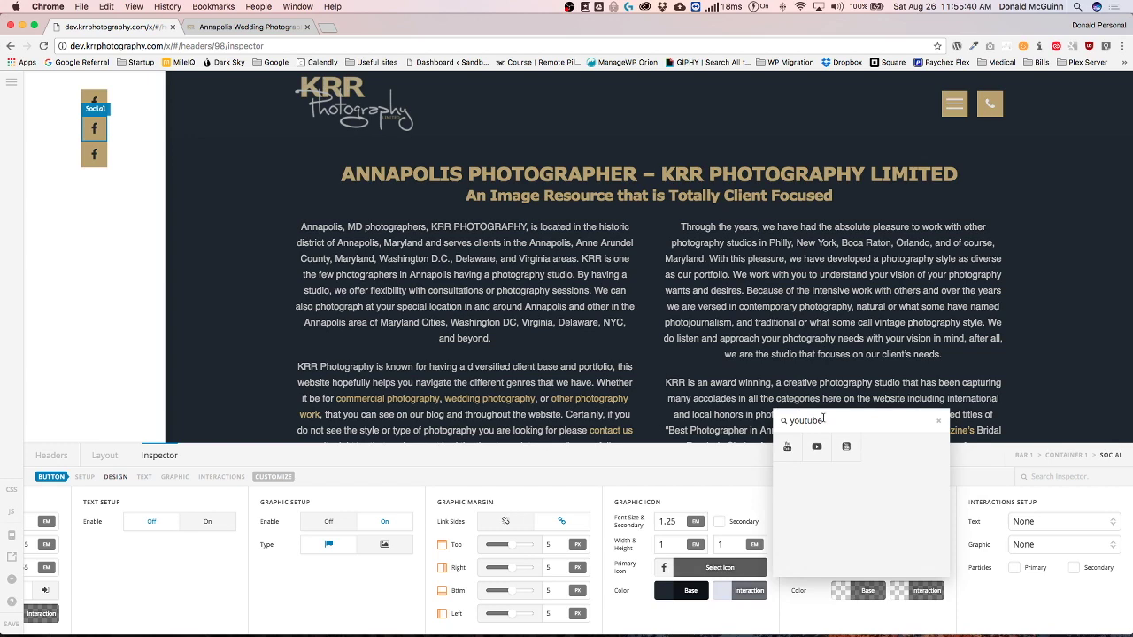
pyautogui.click(787, 447)
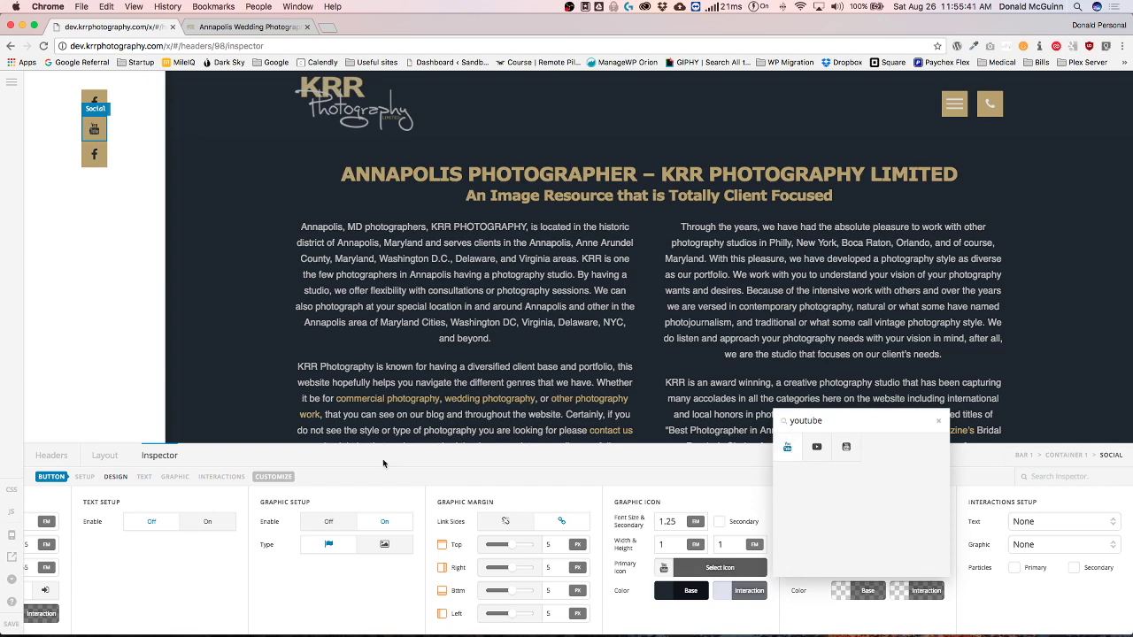
# Change the third Social element's icon to the Instagram icon.
pyautogui.click(98, 156)
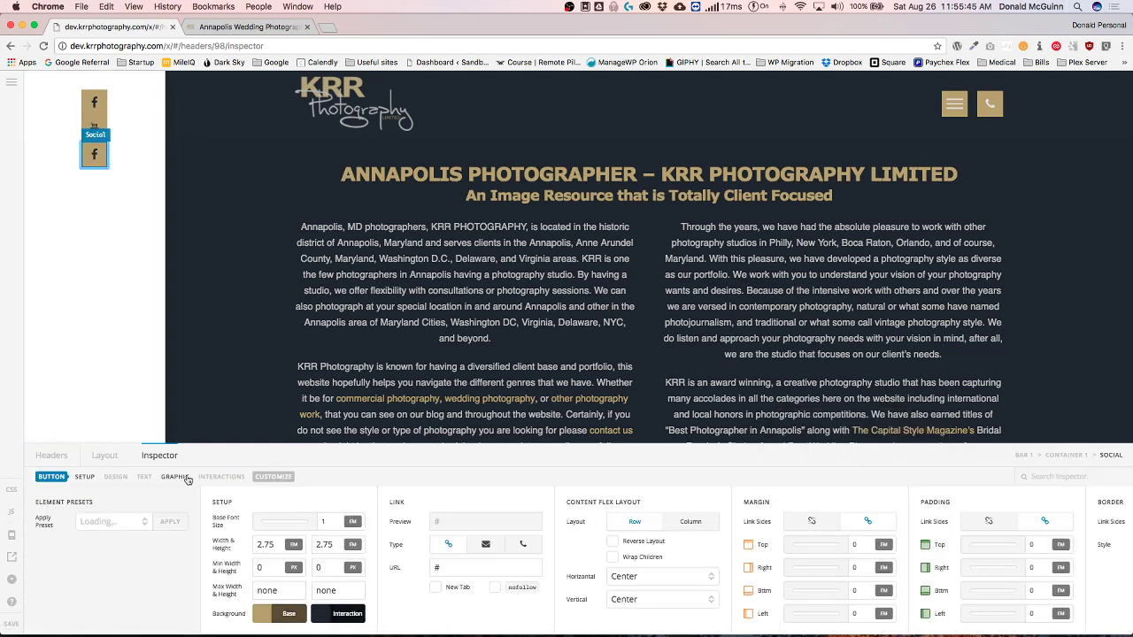
pyautogui.hscroll(2, 288, 522)
pyautogui.hscroll(1, 288, 522)
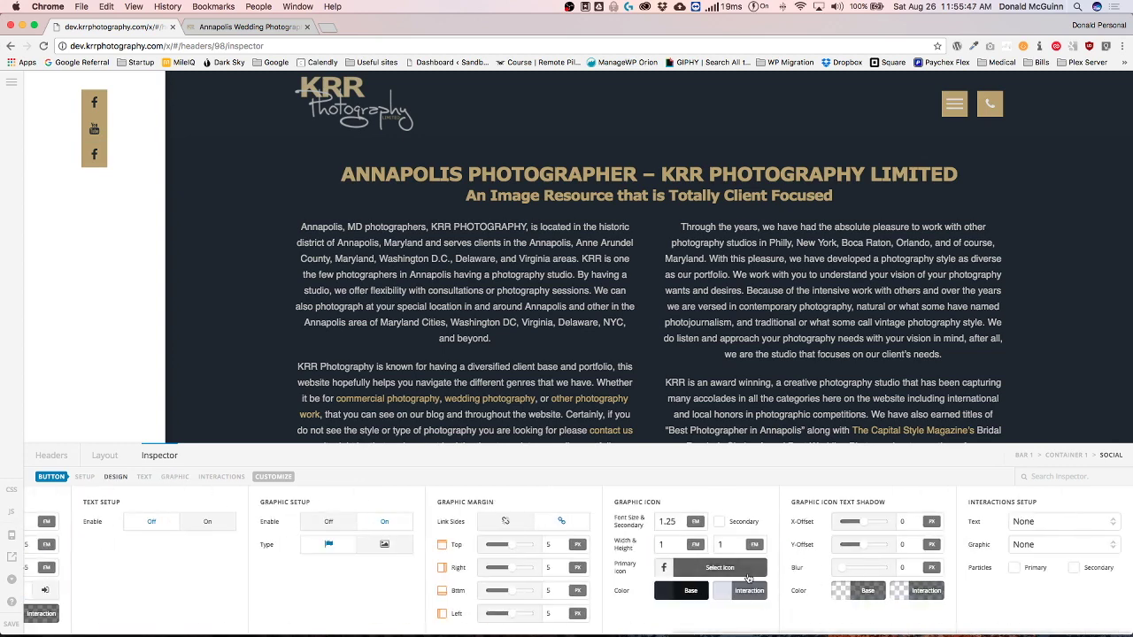
pyautogui.click(720, 567)
pyautogui.write('Instagra')
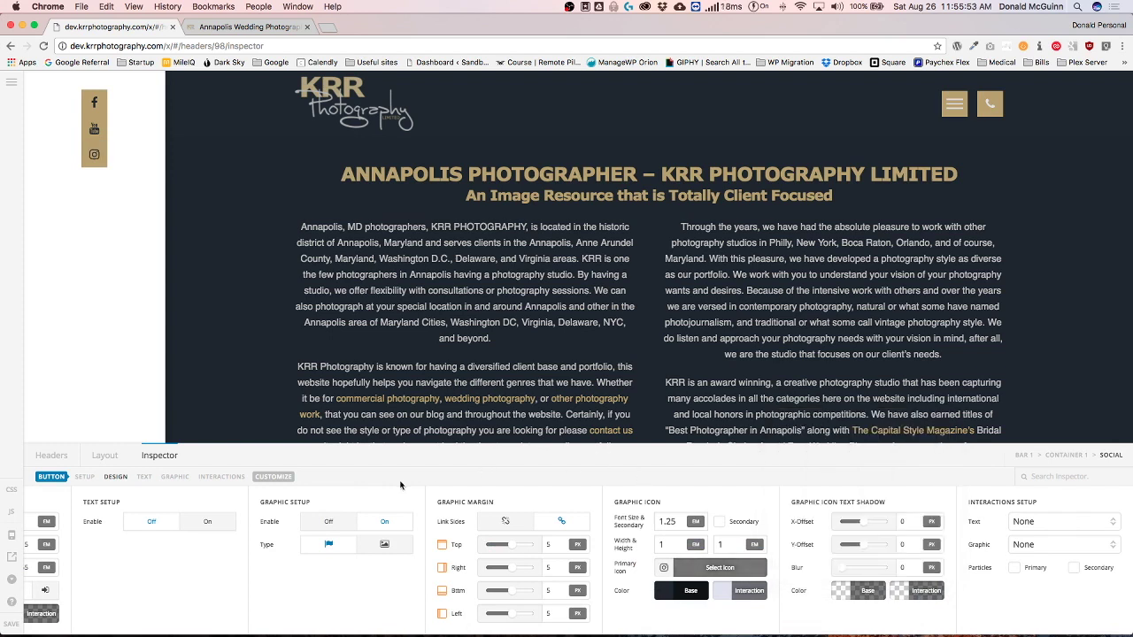
# Duplicate the third Social element in the left bar's container and open the copy's settings.
pyautogui.click(104, 455)
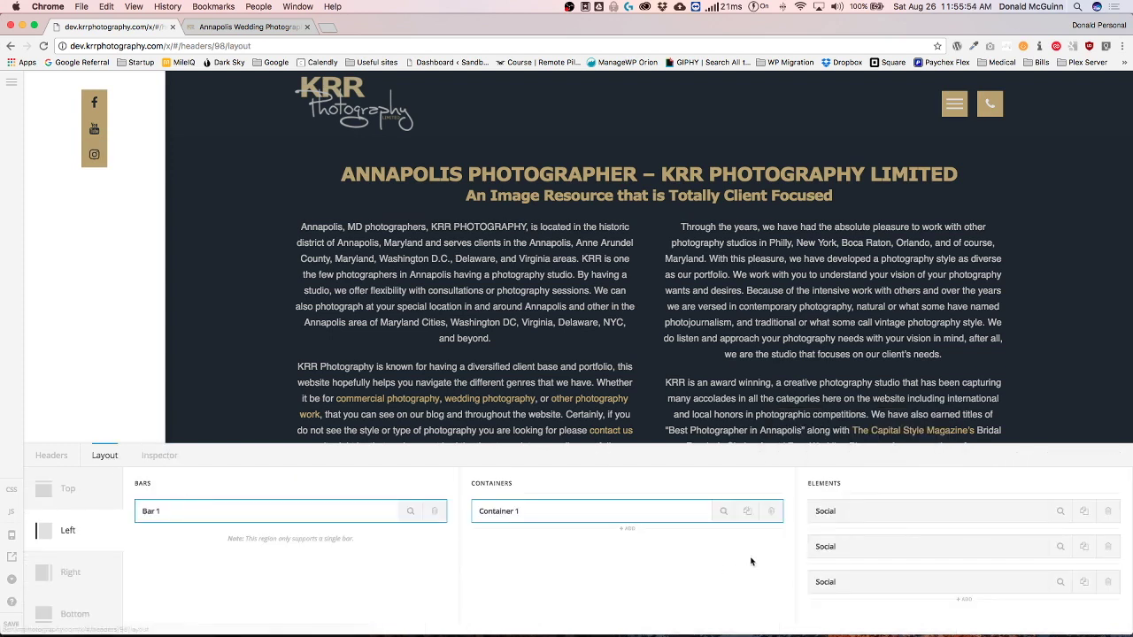
pyautogui.click(1082, 582)
pyautogui.click(1059, 617)
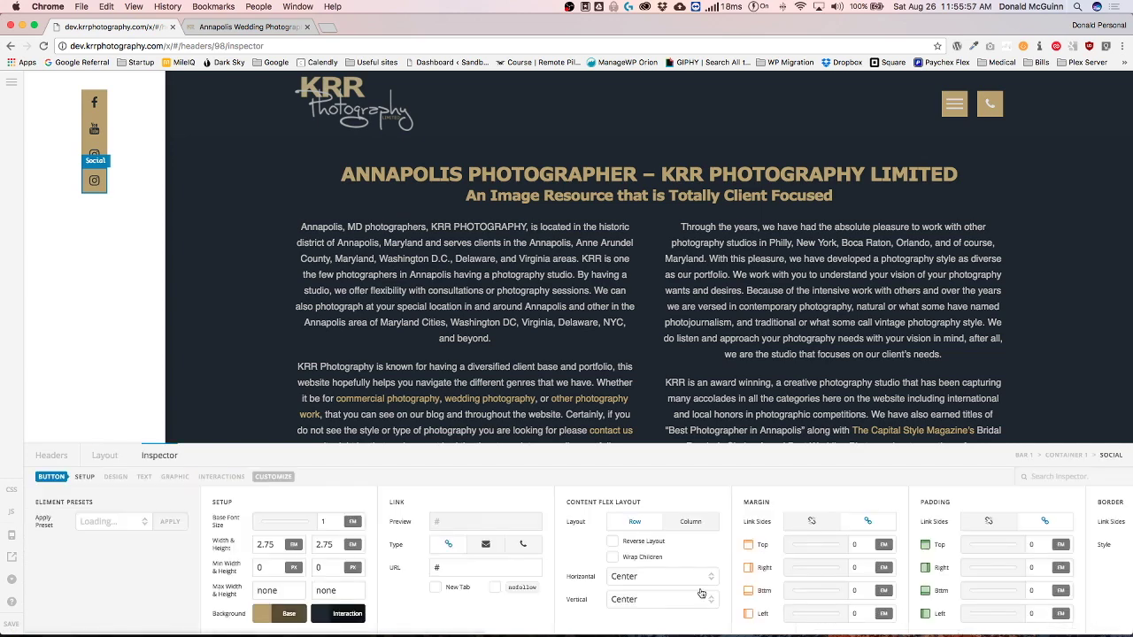
# Search the icons for "twitter" and give the fourth Social element the Twitter bird icon.
pyautogui.click(170, 477)
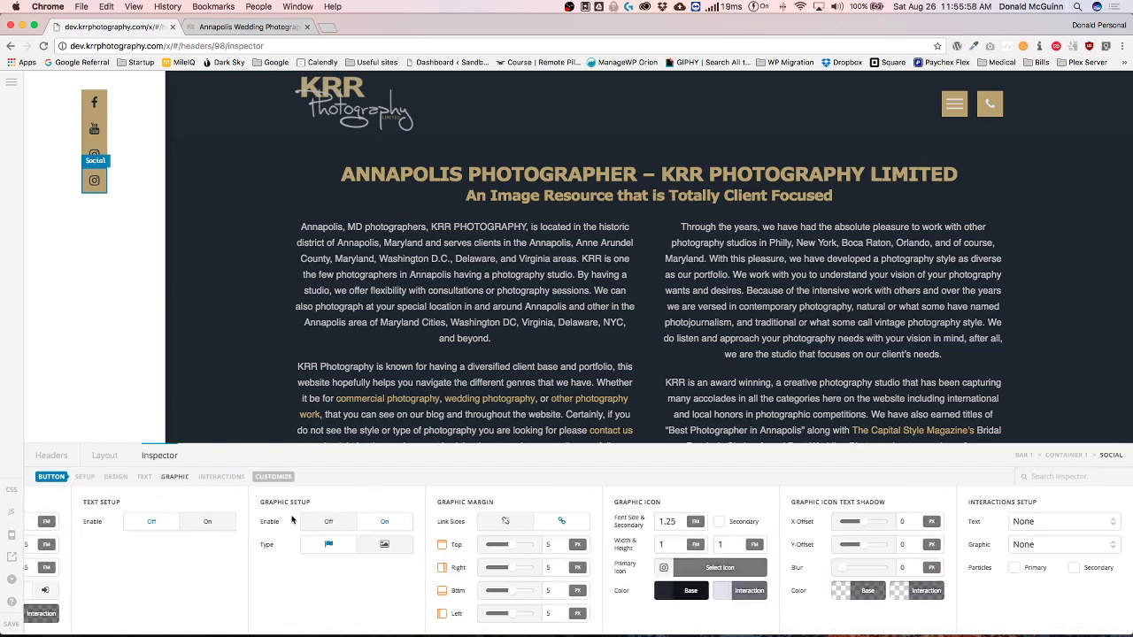
pyautogui.click(719, 567)
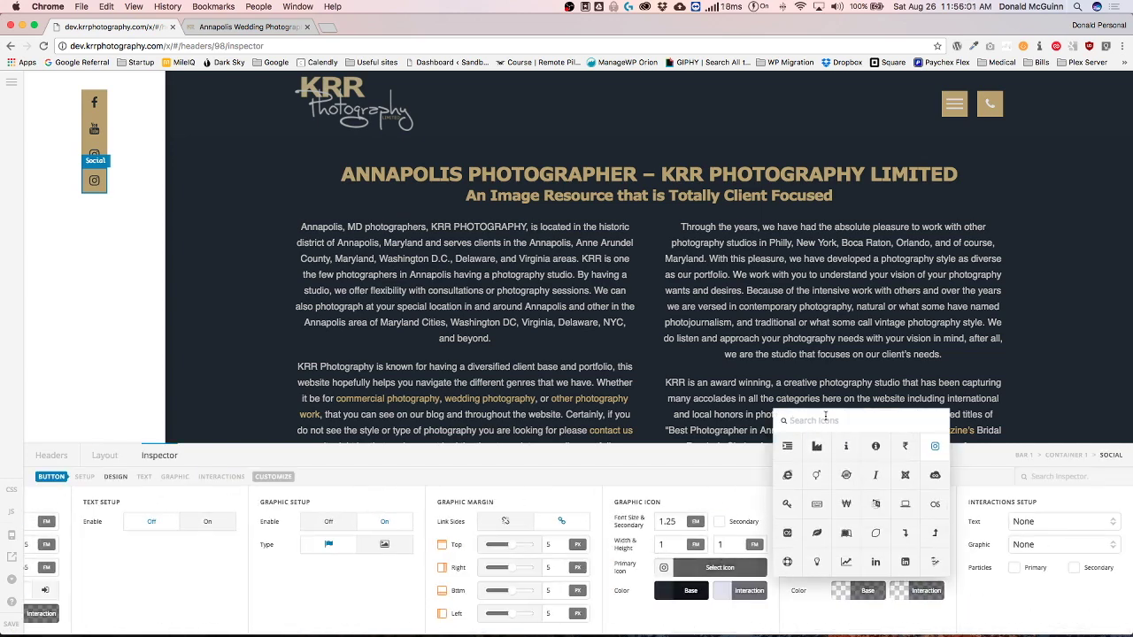
pyautogui.write('youtube')
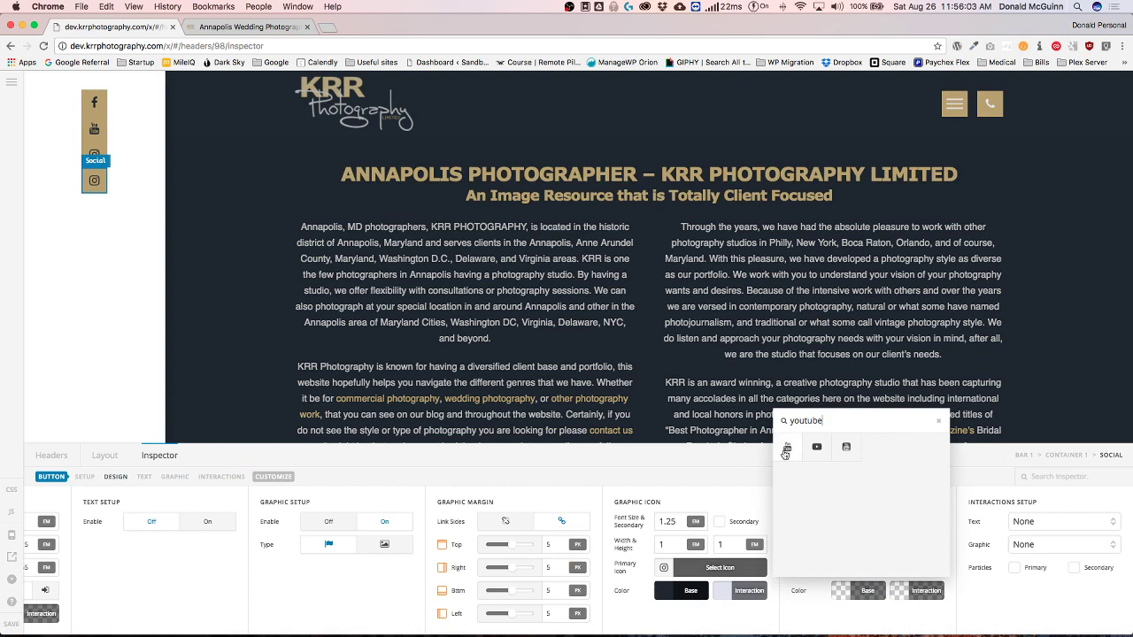
pyautogui.press('super+a')
pyautogui.write('twitter')
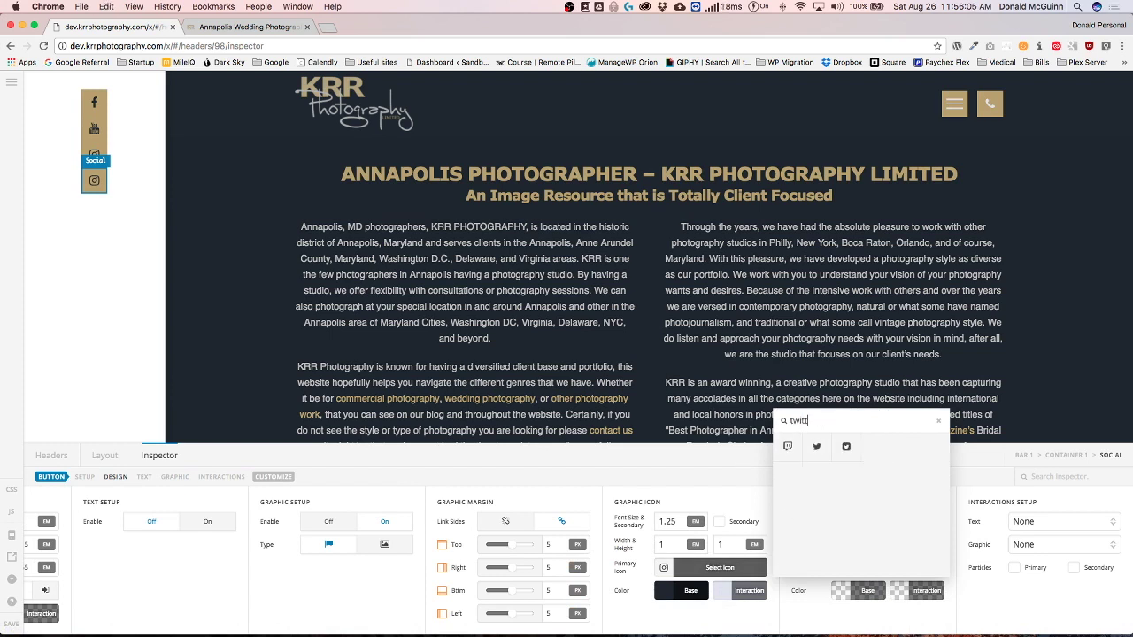
pyautogui.click(787, 447)
pyautogui.click(721, 477)
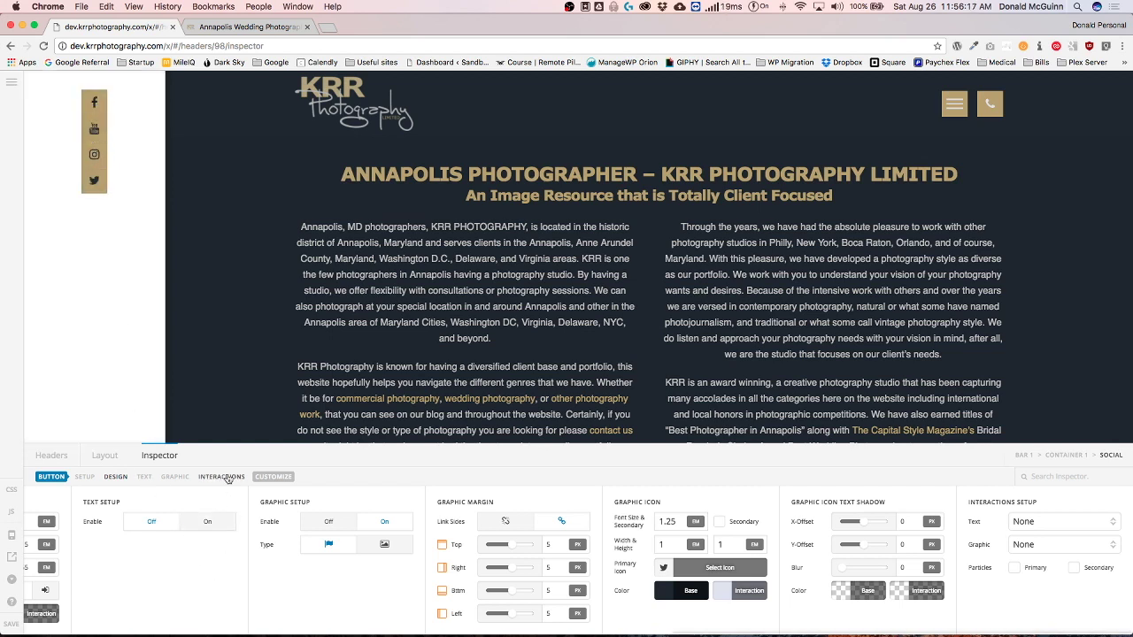
# Set the left bar's vertical flex alignment to Center.
pyautogui.click(96, 331)
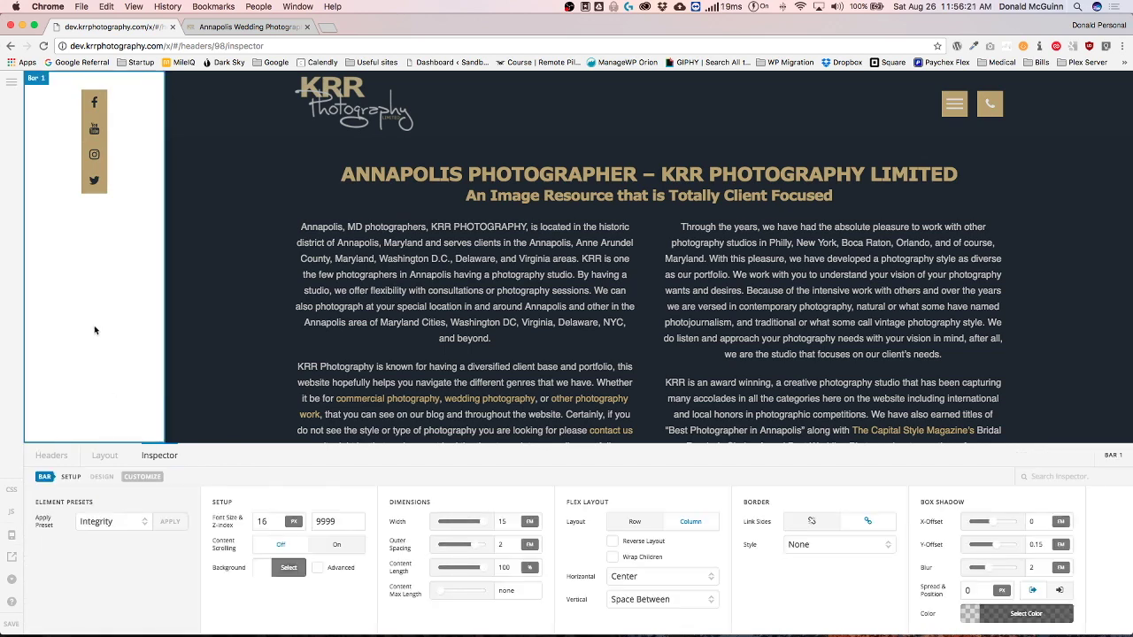
pyautogui.click(104, 455)
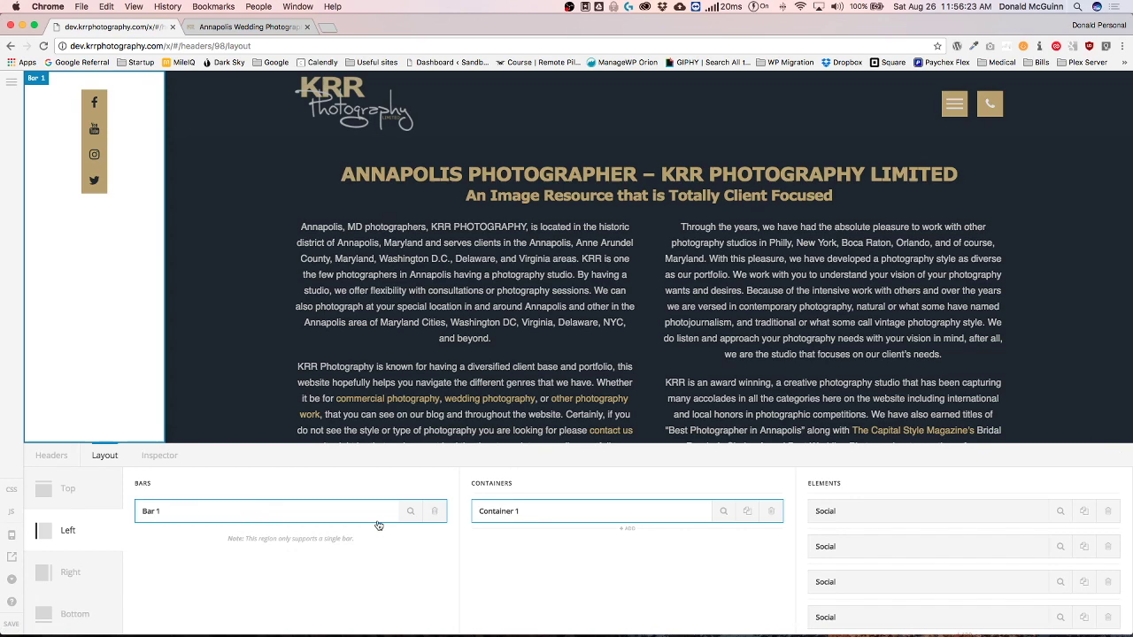
pyautogui.click(411, 511)
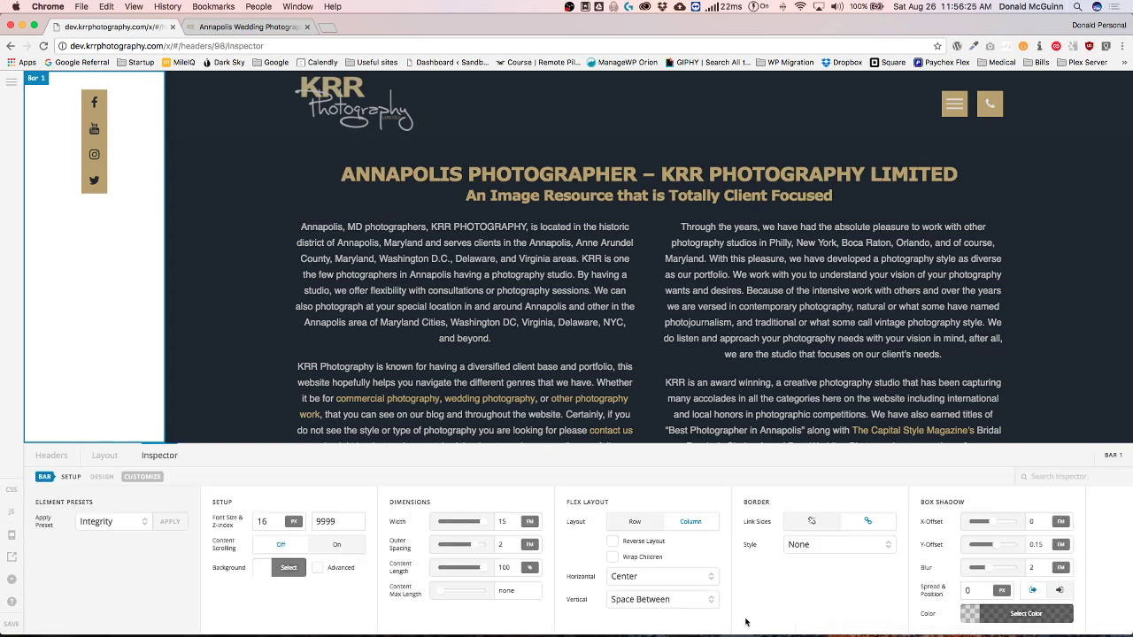
pyautogui.click(679, 601)
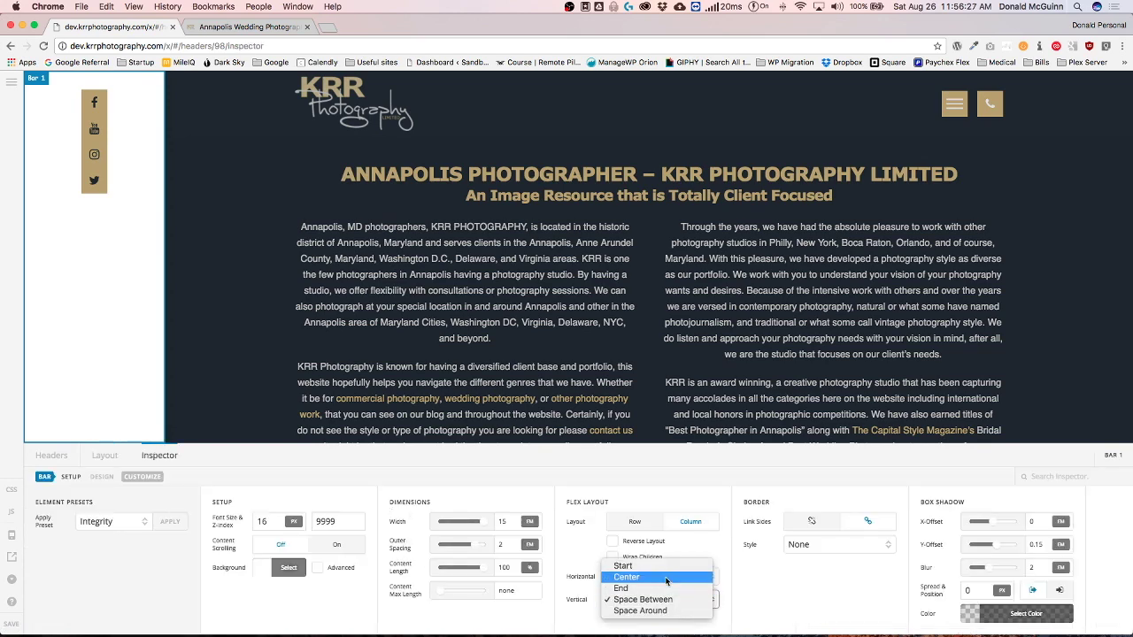
pyautogui.click(667, 578)
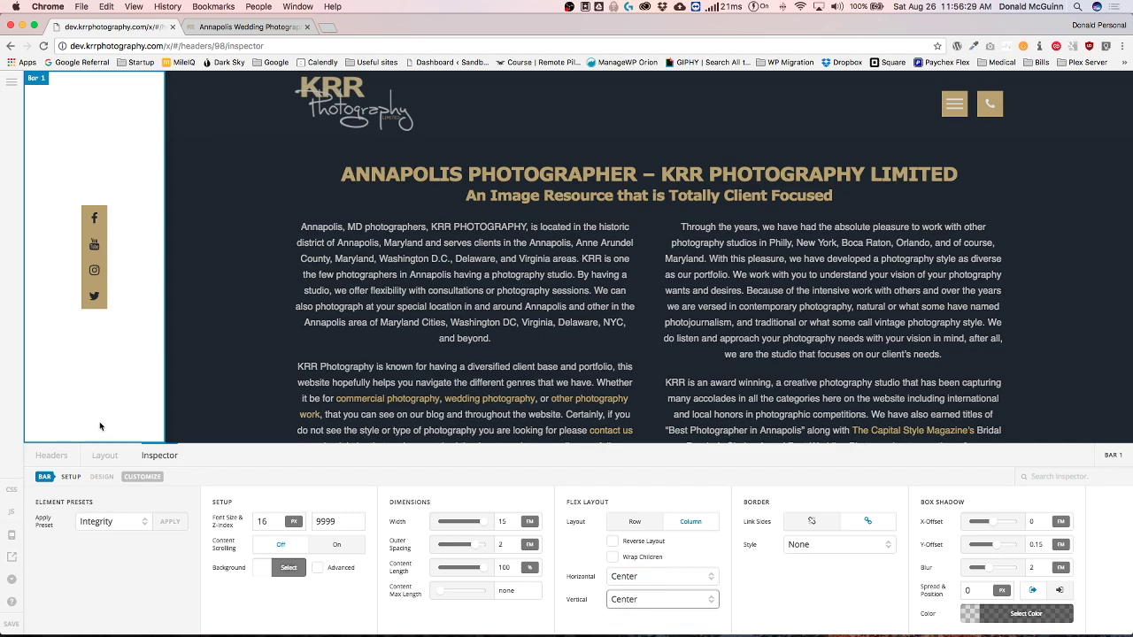
# Preview the page without the builder controls and check how the social buttons behave while scrolling, then restore the controls.
pyautogui.click(11, 579)
pyautogui.scroll(-5, 245, 479)
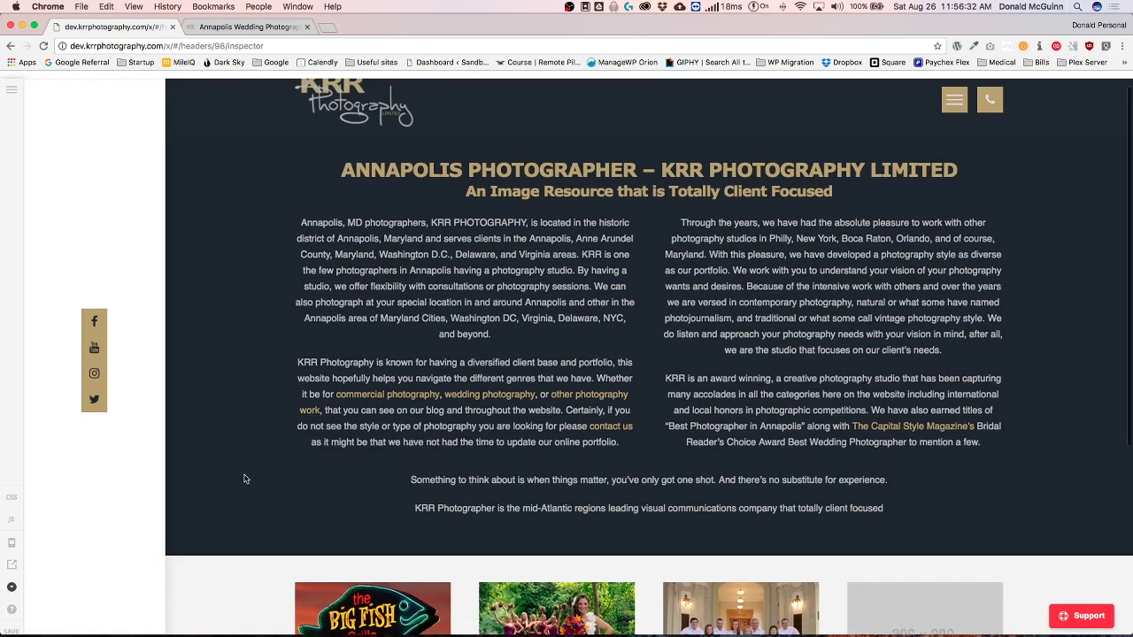
pyautogui.scroll(5, 244, 479)
pyautogui.scroll(-4, 244, 478)
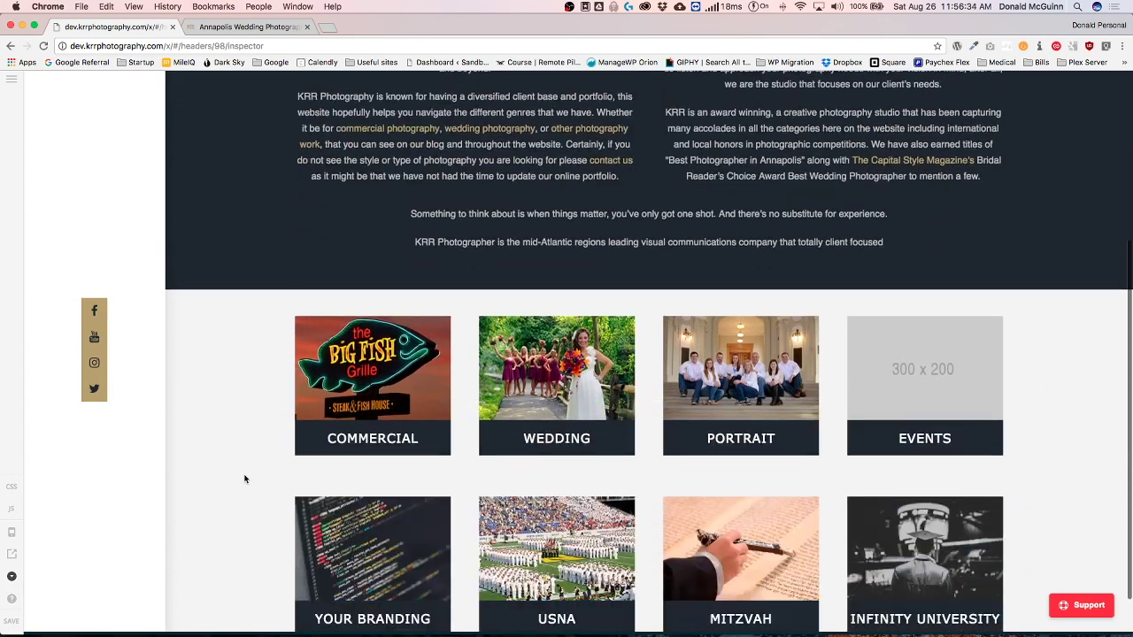
pyautogui.scroll(4, 83, 564)
pyautogui.click(83, 565)
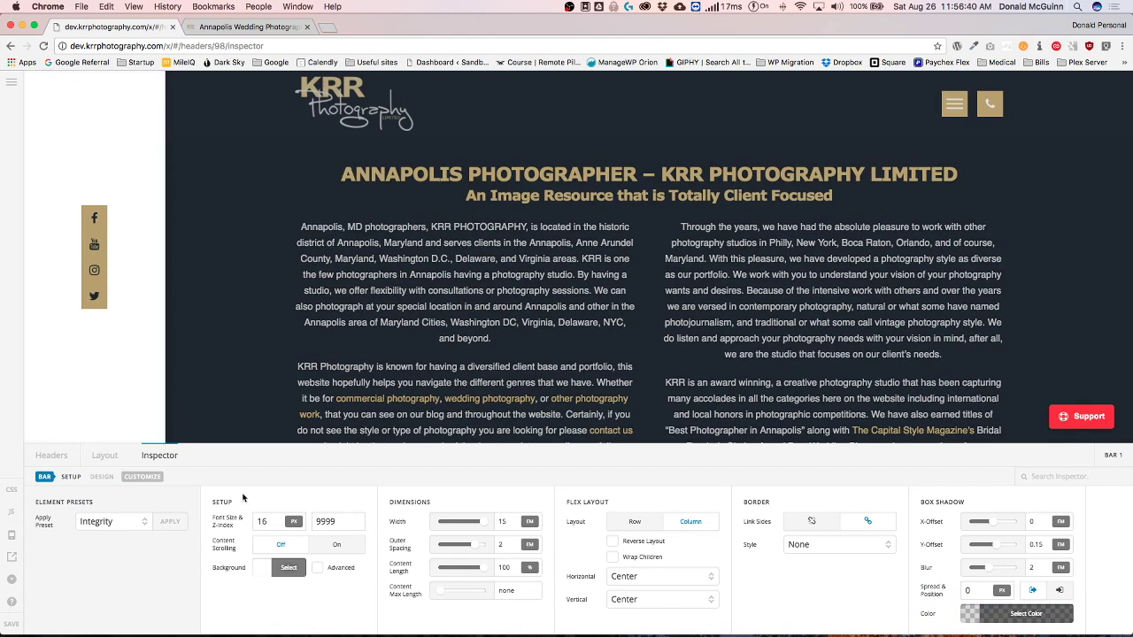
# Set the left bar's width to 0 em.
pyautogui.click(115, 456)
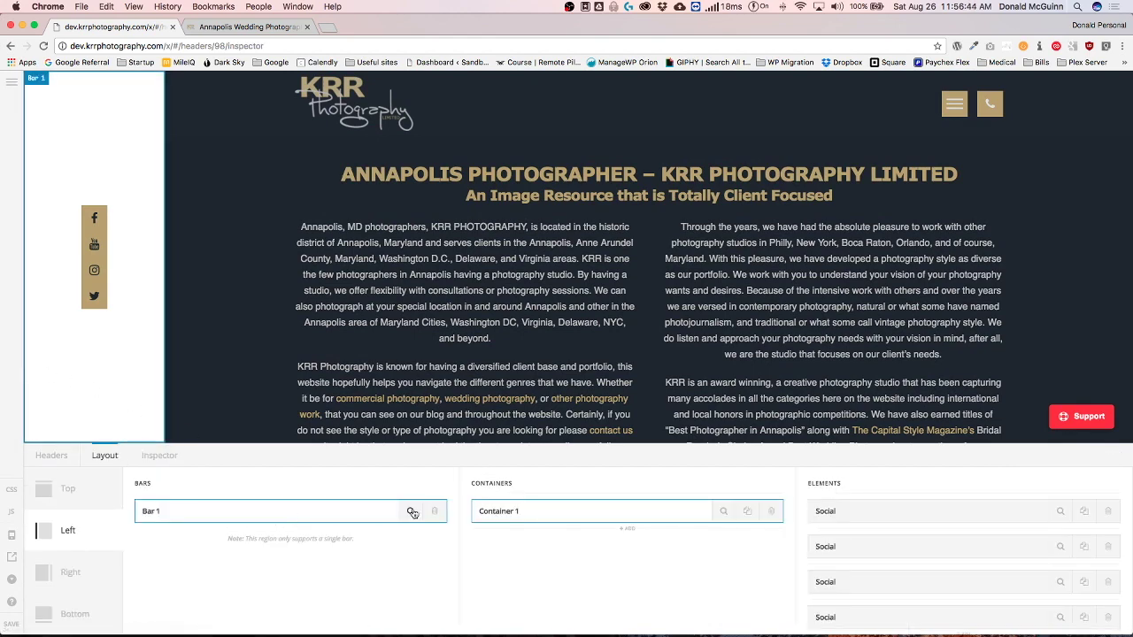
pyautogui.click(411, 513)
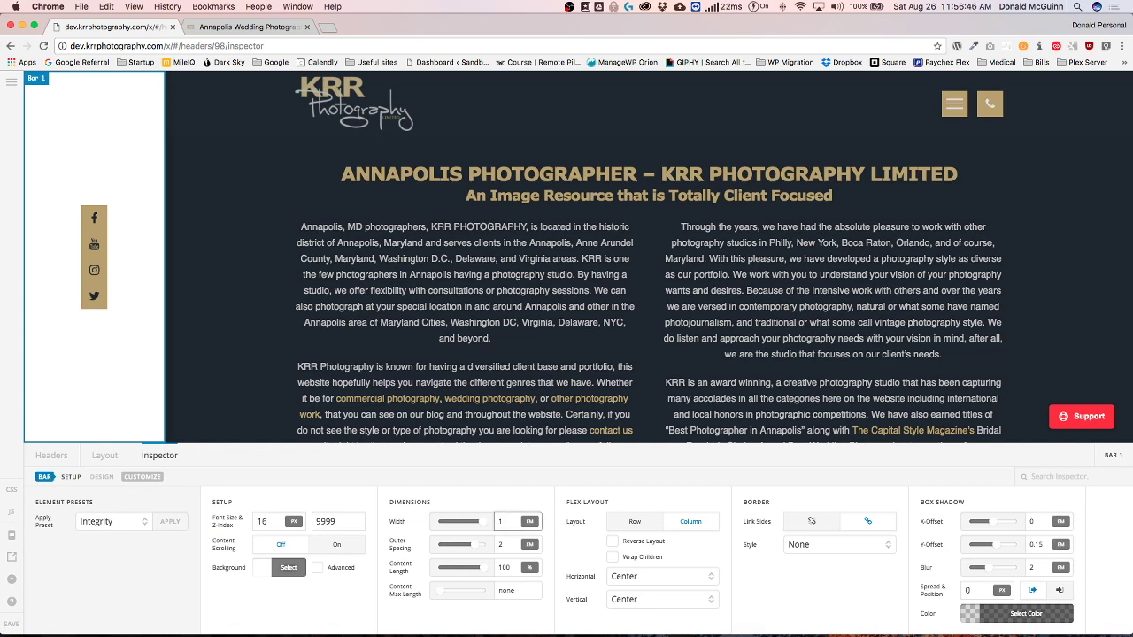
pyautogui.press('BackSpace')
pyautogui.write('0')
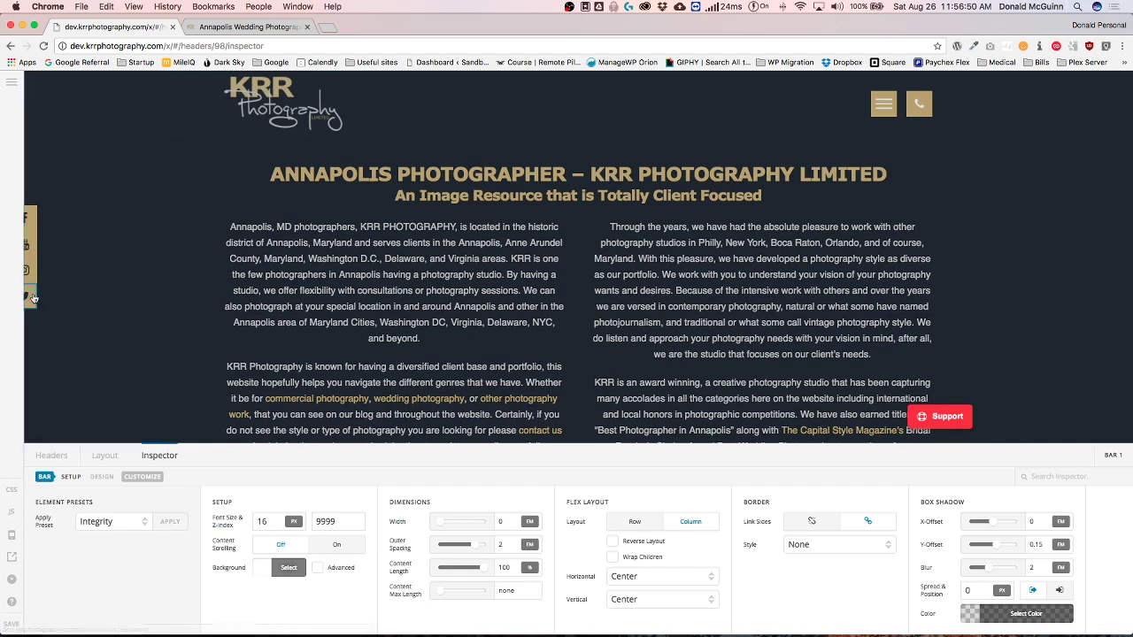
# Unlink the margin sides of the left bar's container and lower its right margin to -50 px.
pyautogui.click(104, 455)
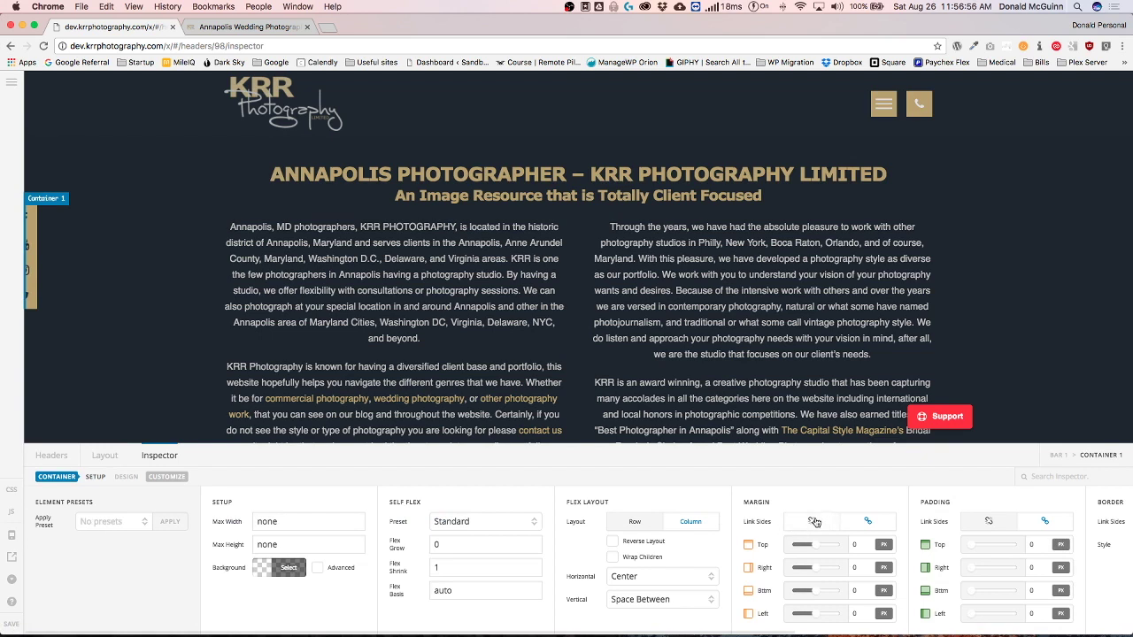
pyautogui.click(815, 522)
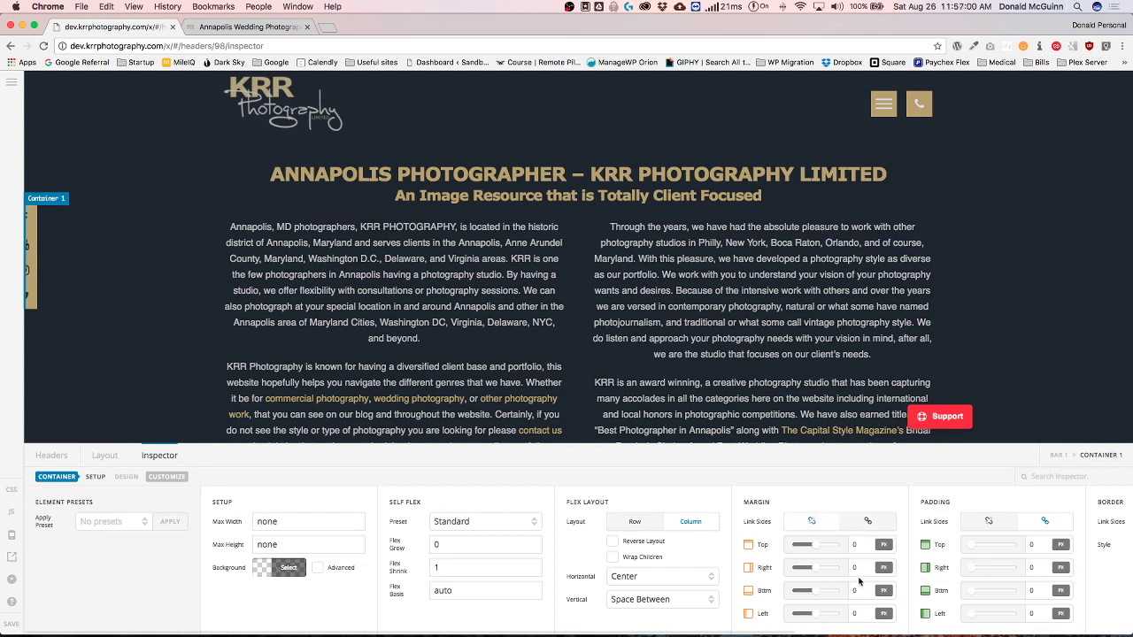
pyautogui.click(856, 567)
pyautogui.moveTo(817, 572); pyautogui.dragTo(792, 573)
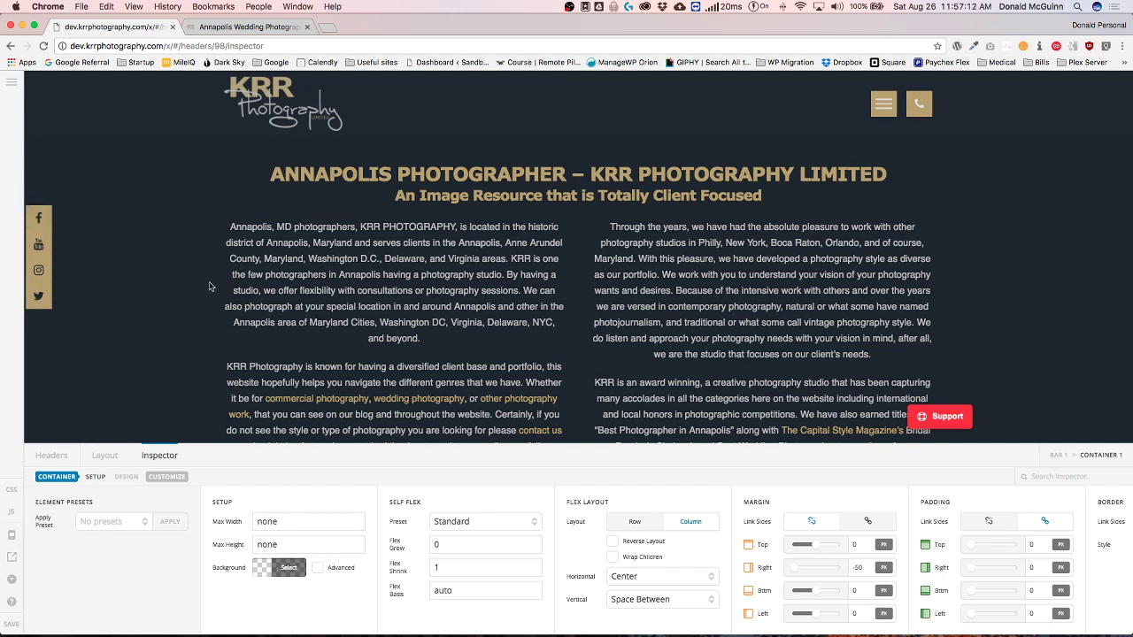
# Fine-tune the container's right margin to -45 px so the social buttons sit flush with the page edge.
pyautogui.click(866, 568)
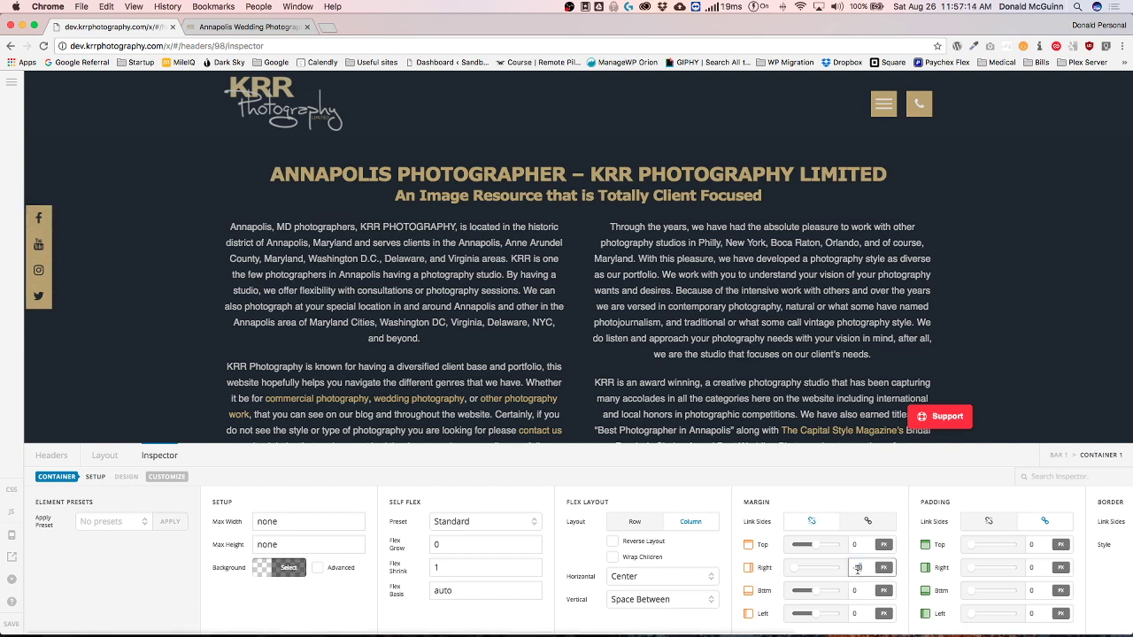
pyautogui.press('BackSpace')
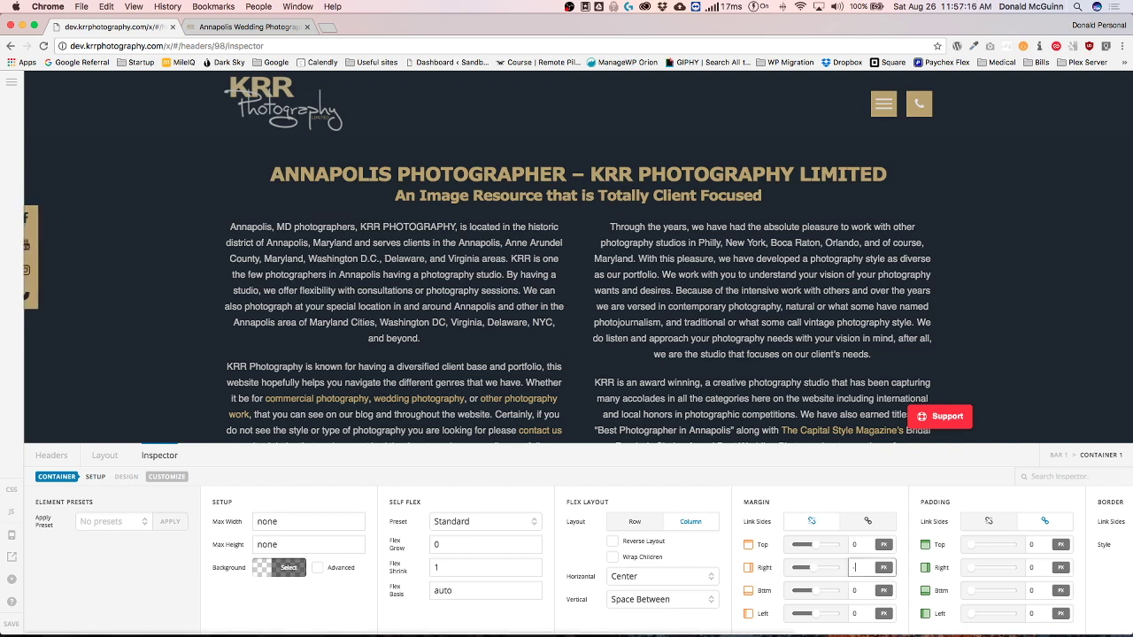
pyautogui.write('-47')
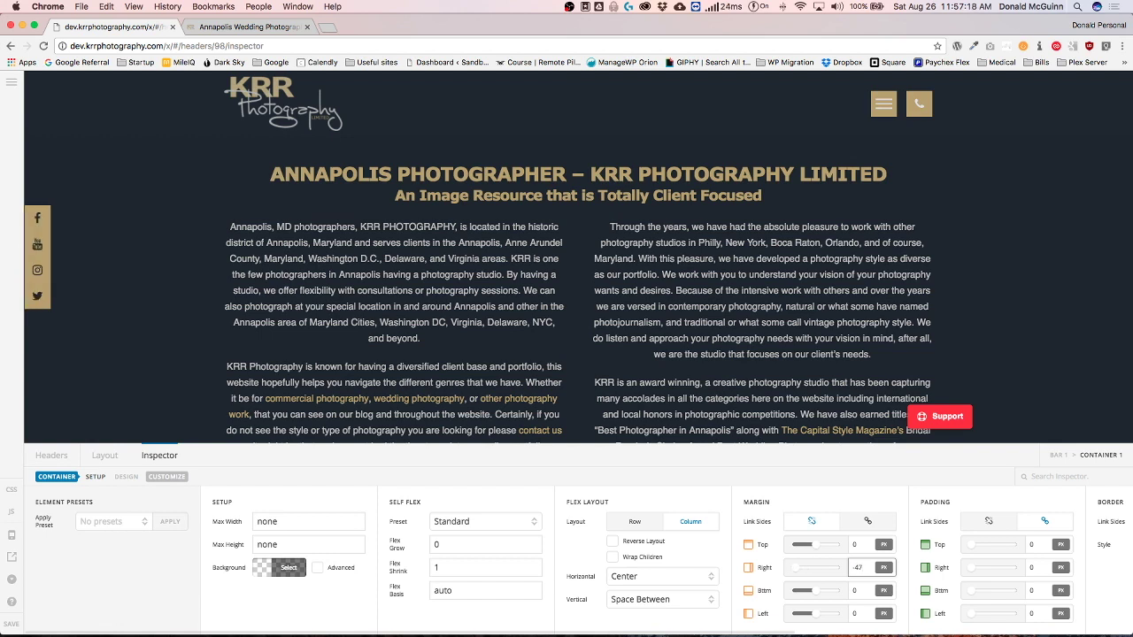
pyautogui.write('5')
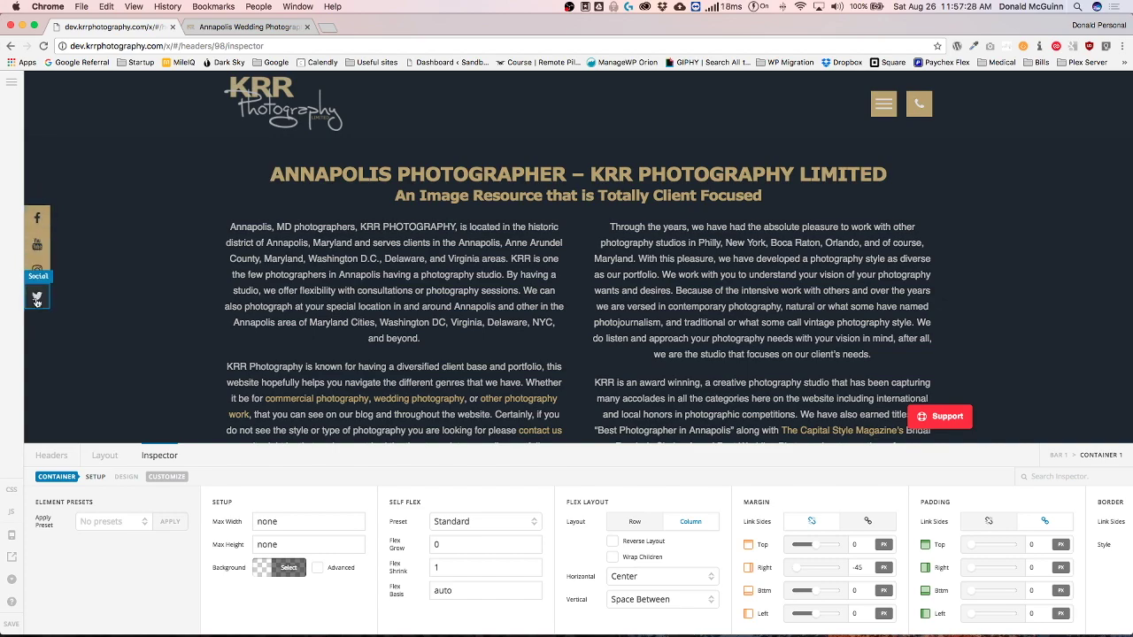
# Scroll through the full page with the builder controls hidden to check the social buttons at the page edge, then restore the controls.
pyautogui.scroll(-5, 170, 325)
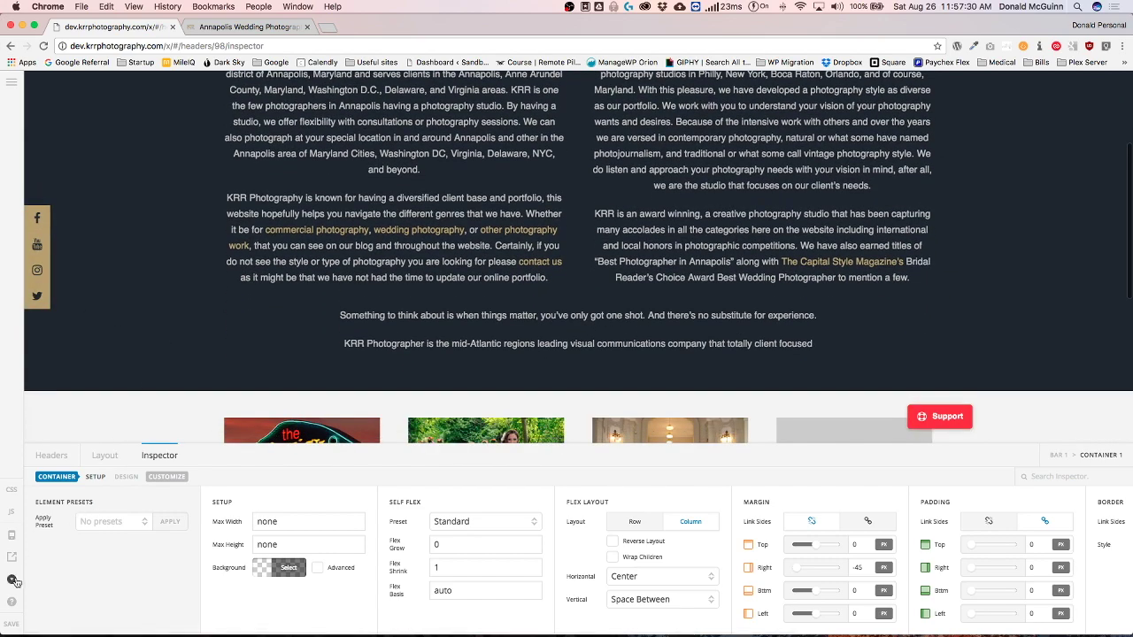
pyautogui.click(202, 442)
pyautogui.scroll(5, 170, 337)
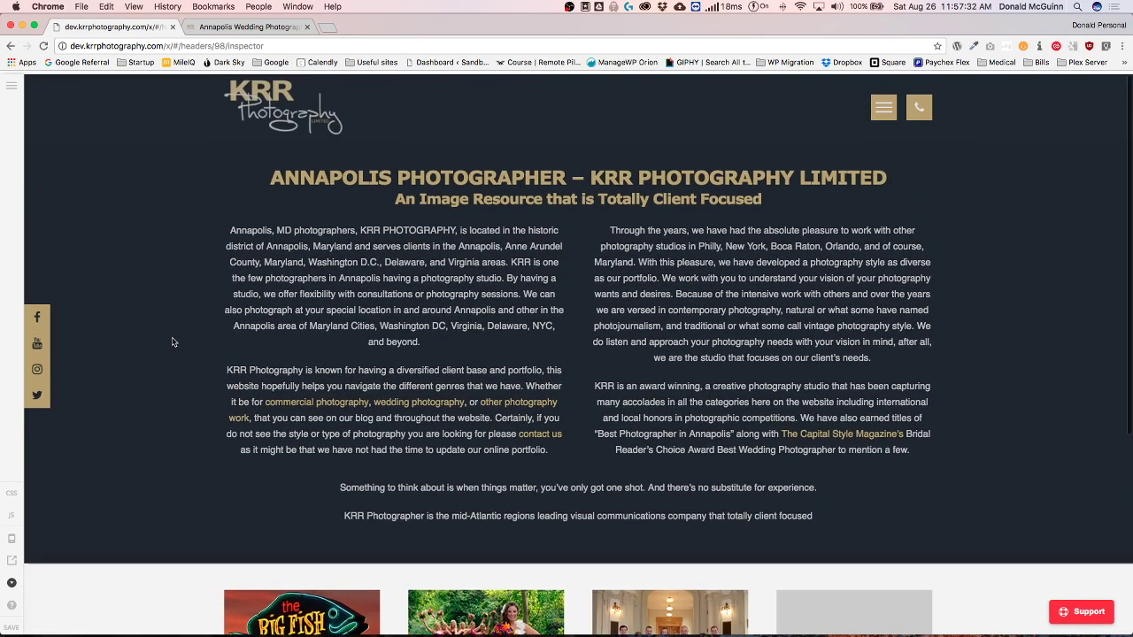
pyautogui.scroll(-6, 172, 340)
pyautogui.scroll(-3, 172, 342)
pyautogui.scroll(9, 174, 342)
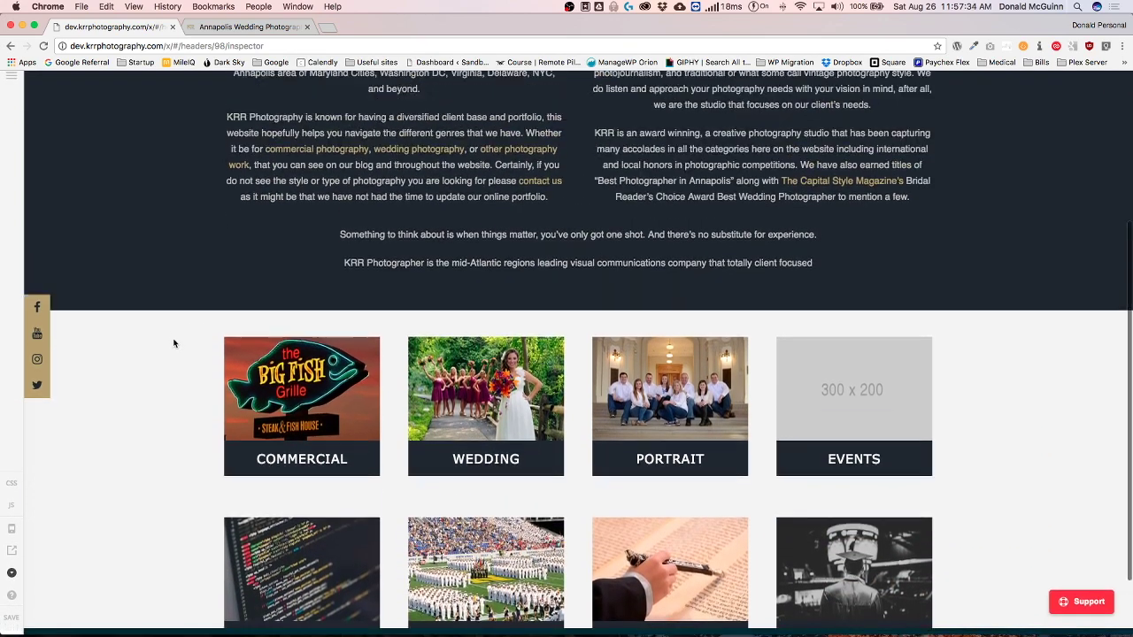
pyautogui.click(11, 582)
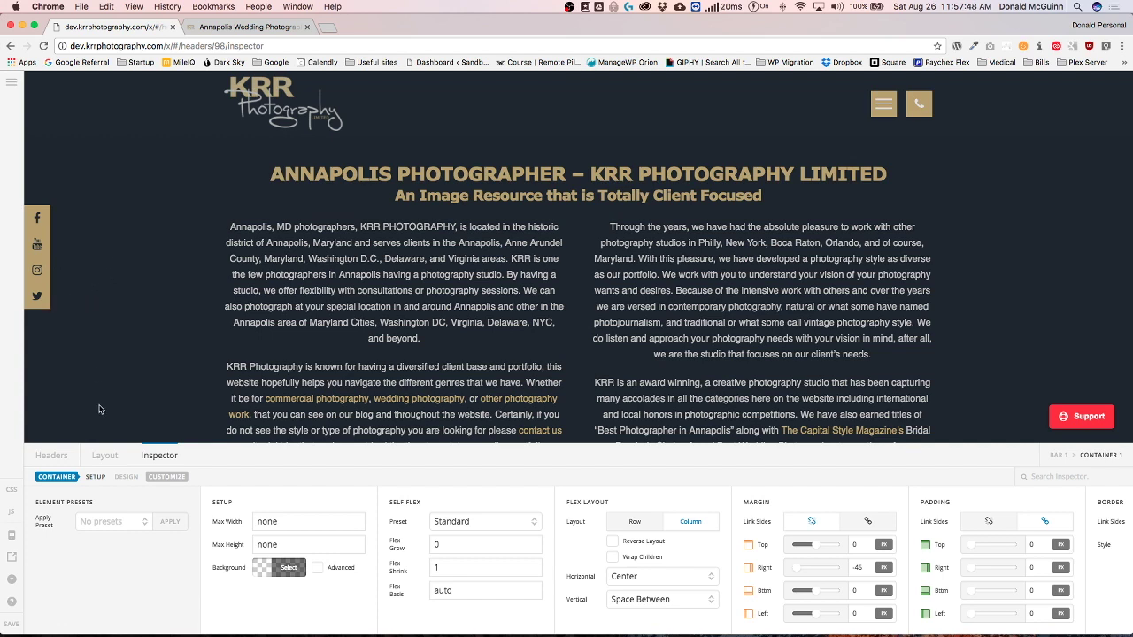
# Hide the left bar at the two smallest breakpoints, 481px-767px and 480px & smaller.
pyautogui.click(104, 455)
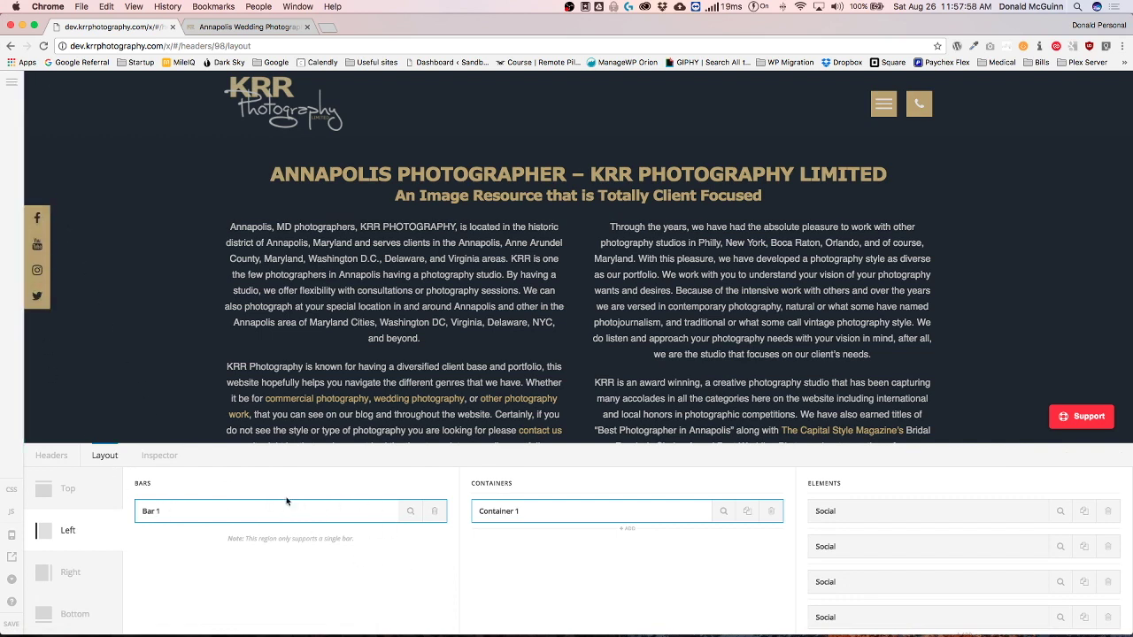
pyautogui.click(410, 515)
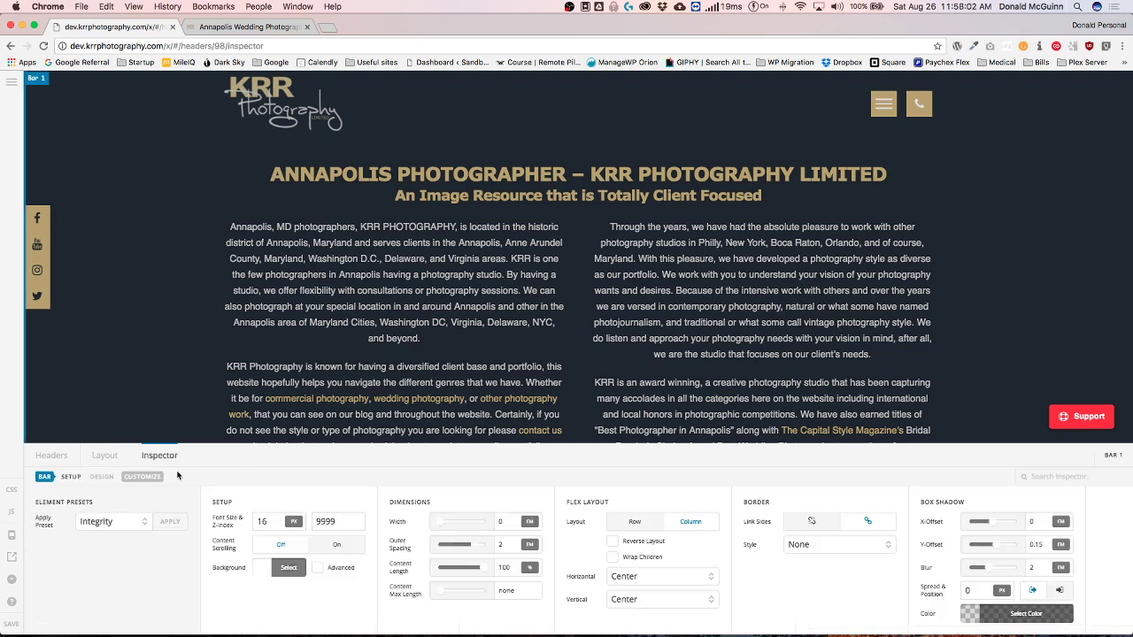
pyautogui.click(143, 477)
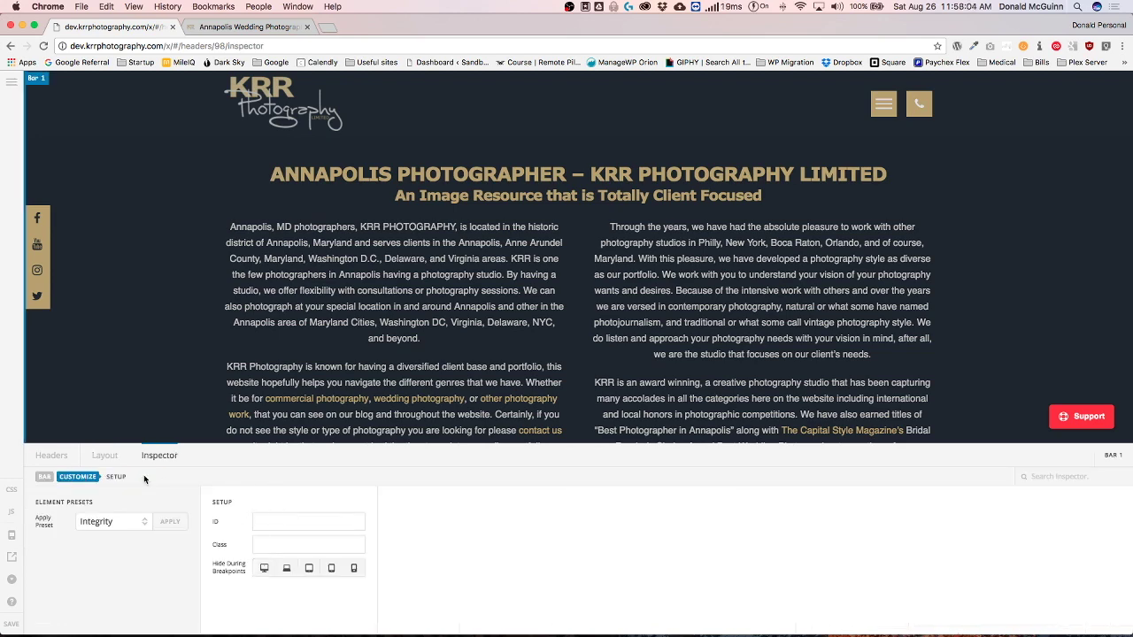
pyautogui.click(353, 571)
pyautogui.click(333, 570)
# Preview the page at the 980px-1199px, 768px-979px and 481px-767px breakpoints to check the left bar's visibility.
pyautogui.click(11, 535)
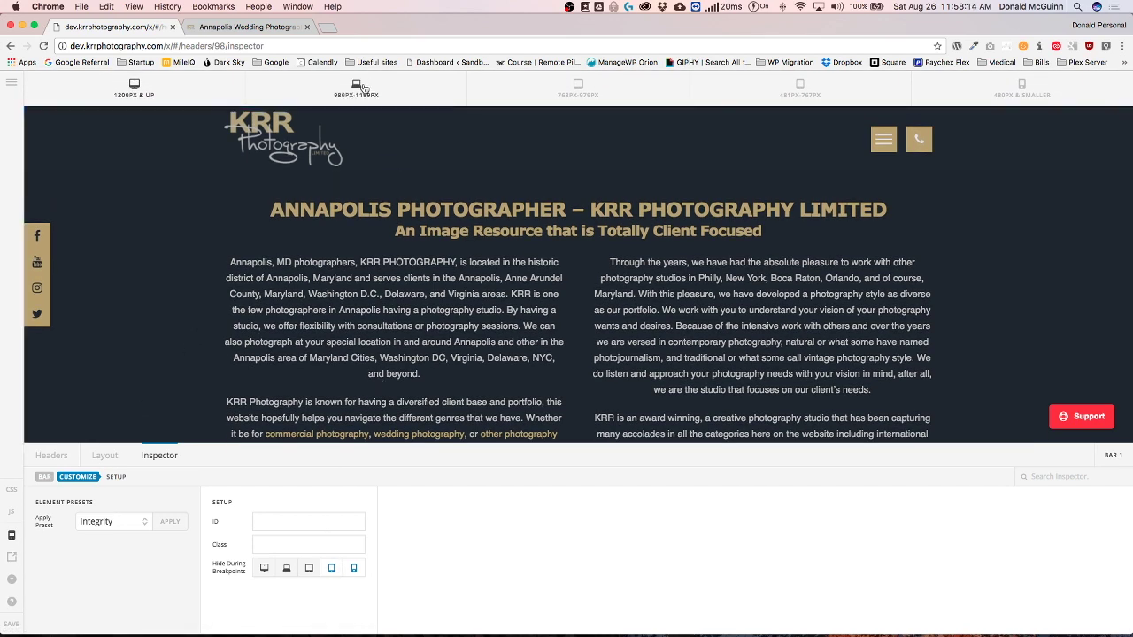
pyautogui.click(363, 89)
pyautogui.click(563, 90)
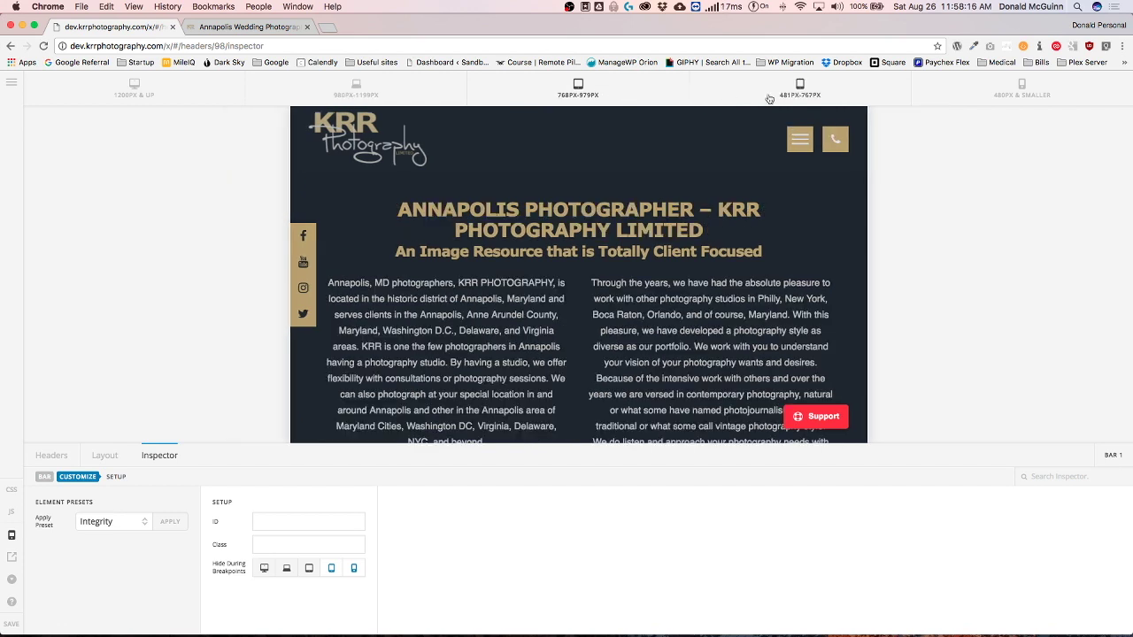
pyautogui.click(781, 92)
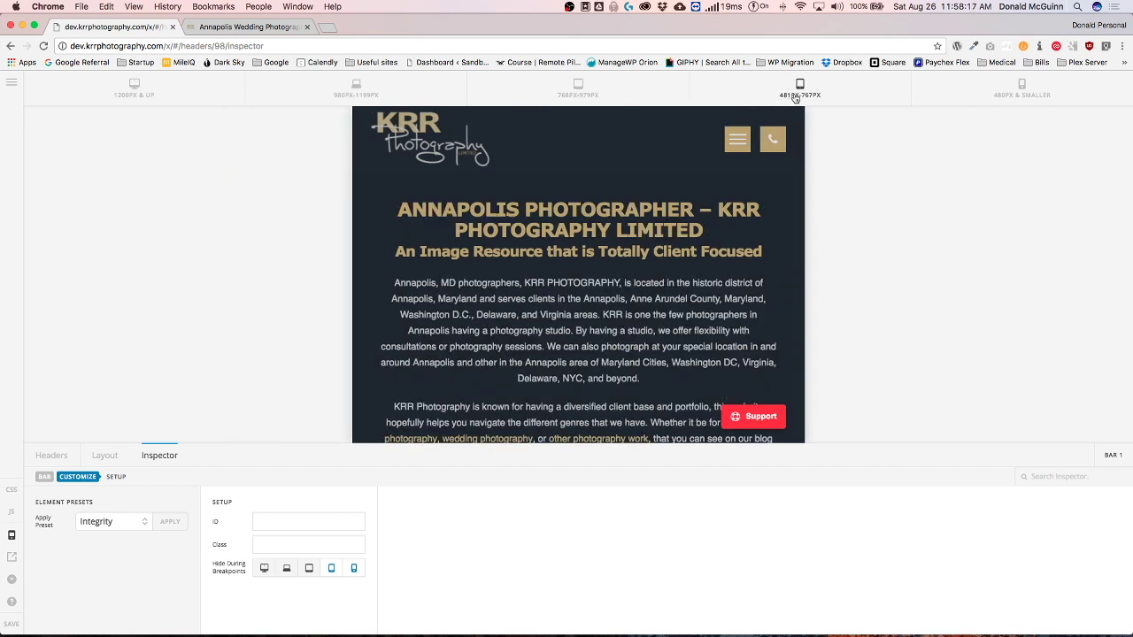
# Preview the page at 480px & smaller, then step up through each wider breakpoint to 1200px & up to check the left bar's visibility.
pyautogui.click(961, 95)
pyautogui.click(839, 90)
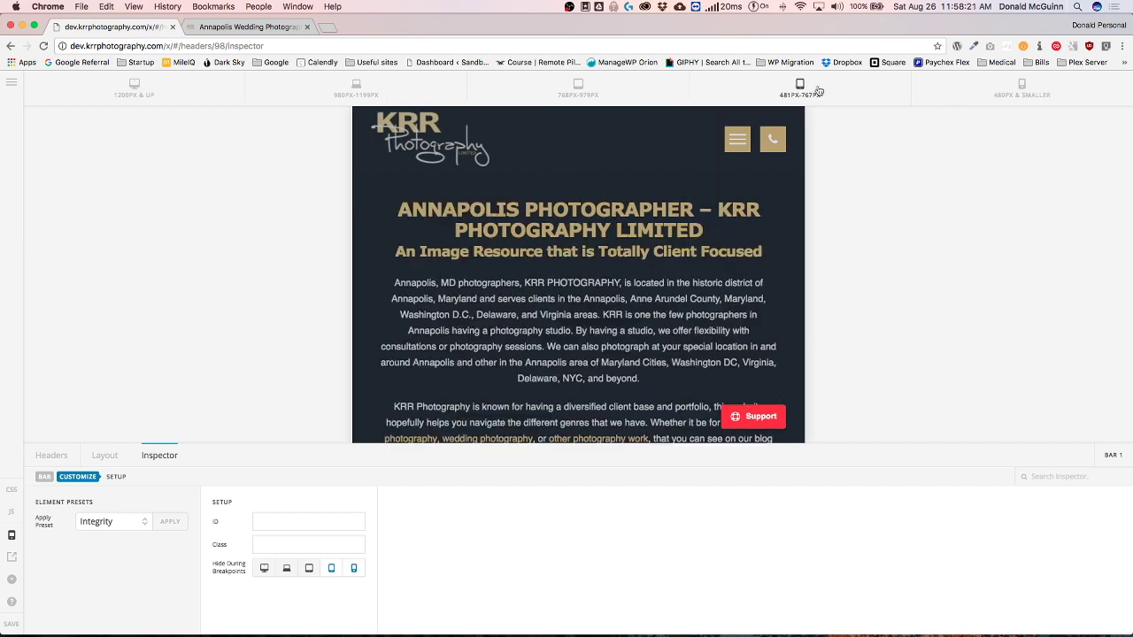
pyautogui.click(633, 92)
pyautogui.click(409, 81)
pyautogui.click(133, 84)
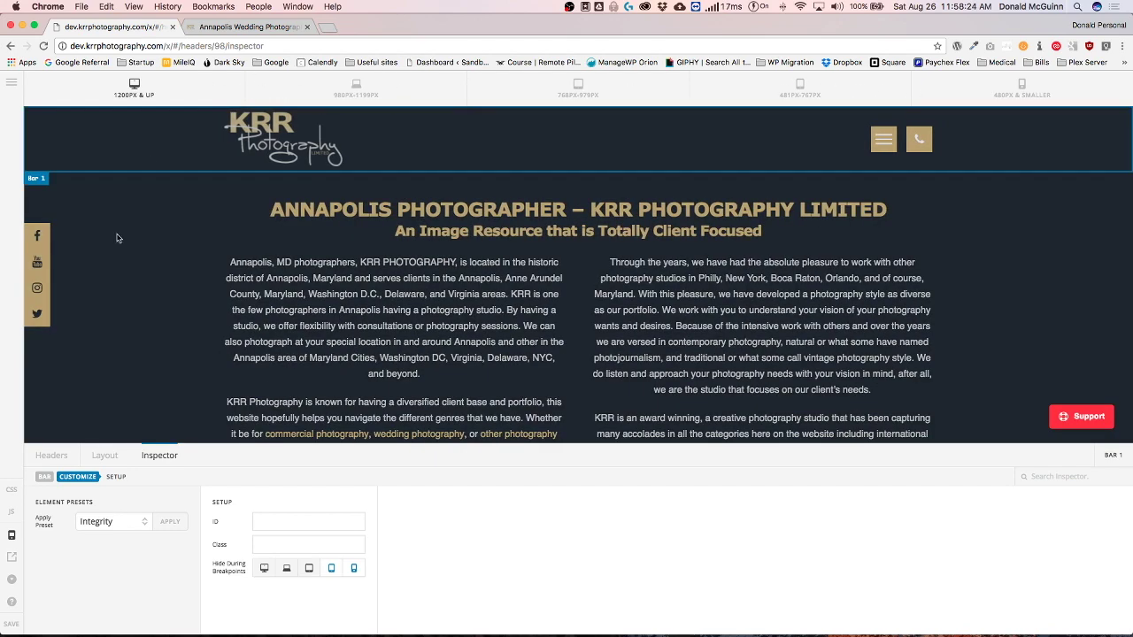
# Hide the builder controls, scroll the desktop page down and up to check the fixed social buttons, and restore the controls.
pyautogui.click(11, 579)
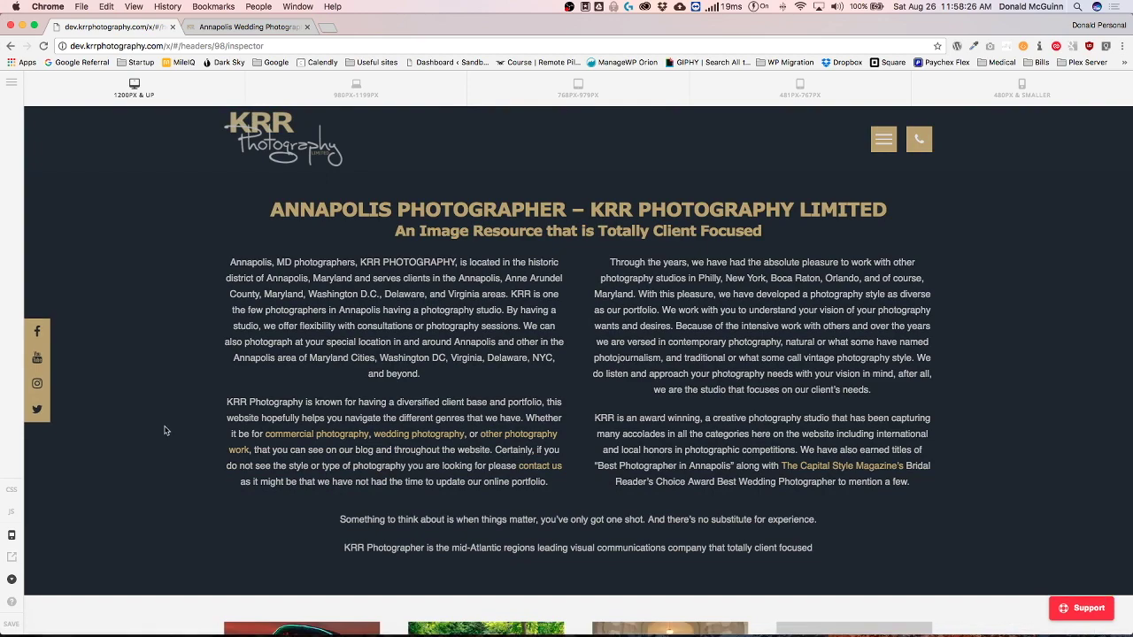
pyautogui.scroll(-8, 165, 345)
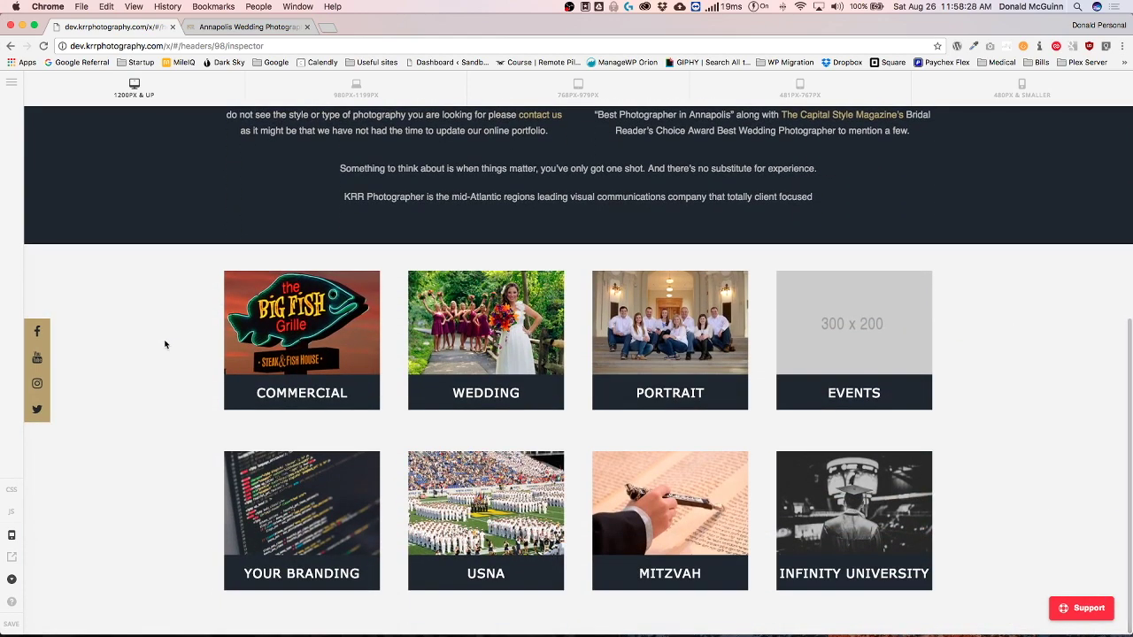
pyautogui.scroll(7, 169, 346)
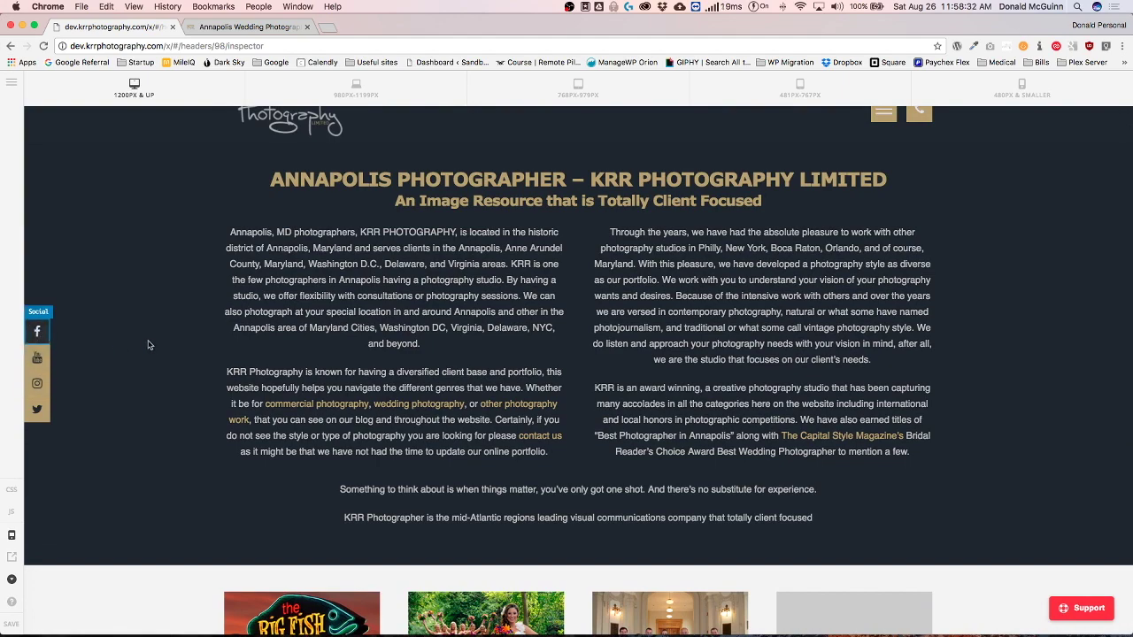
pyautogui.scroll(-4, 152, 371)
pyautogui.scroll(-3, 151, 372)
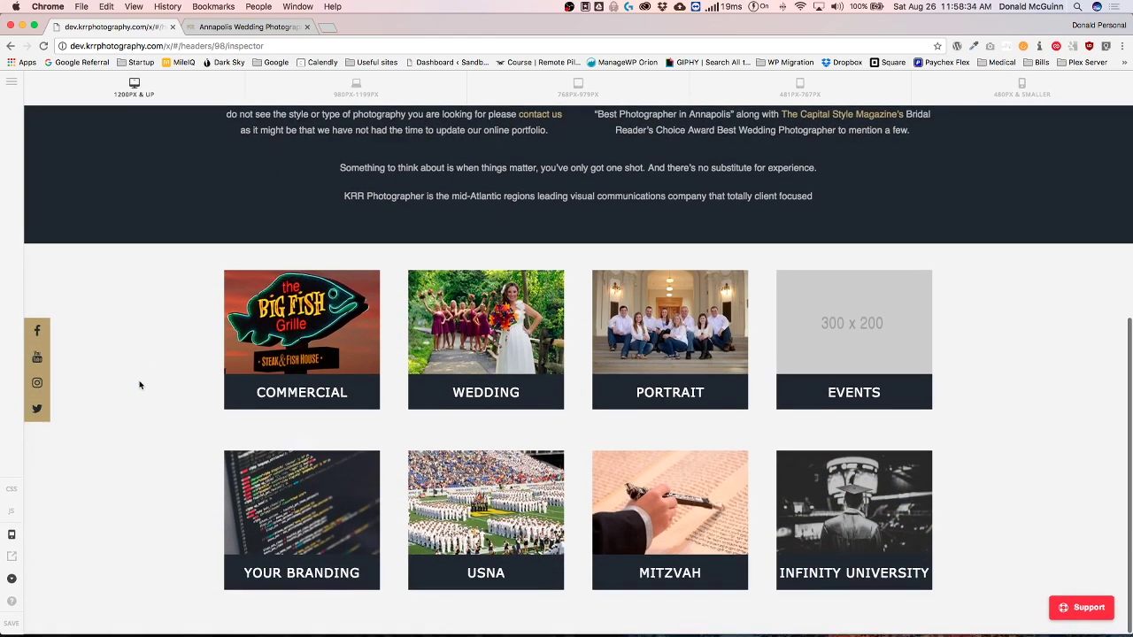
pyautogui.click(12, 581)
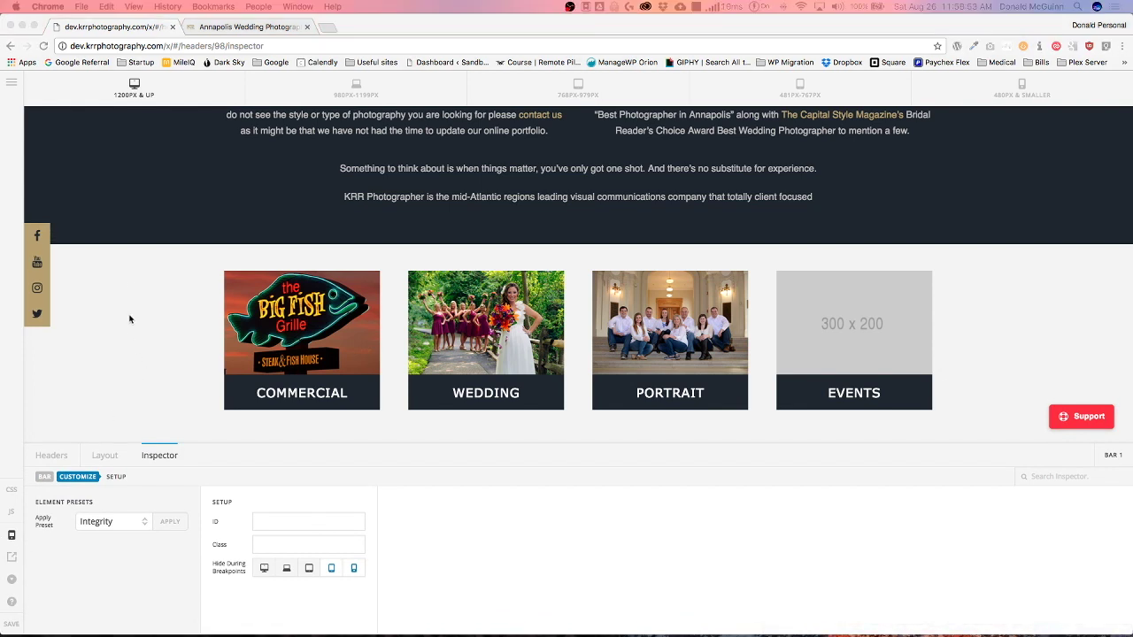
pyautogui.click(80, 255)
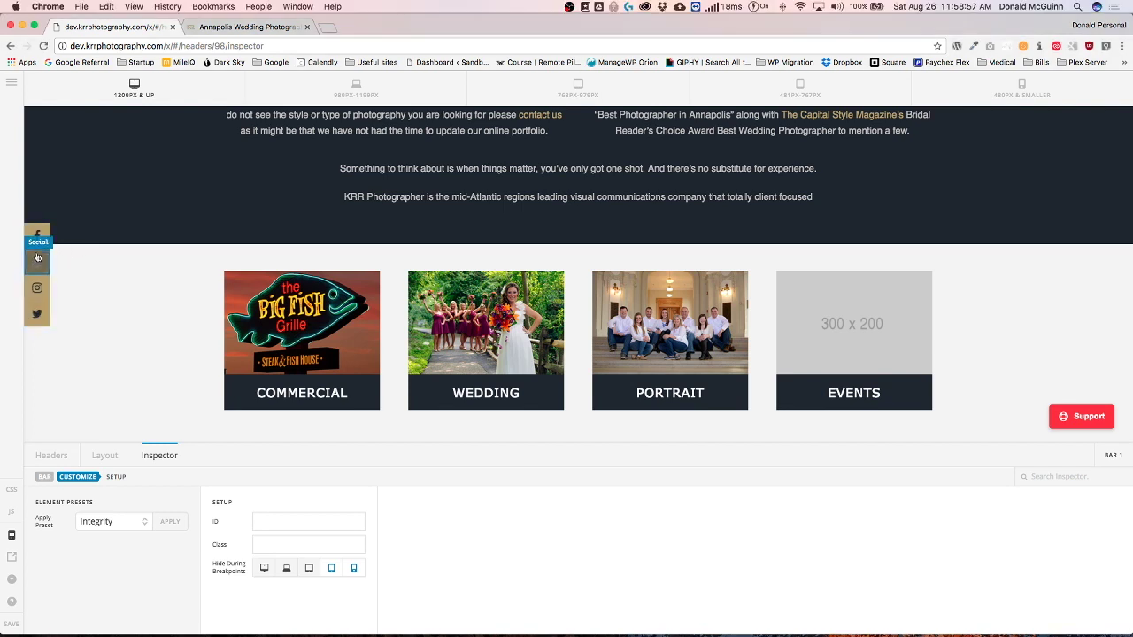